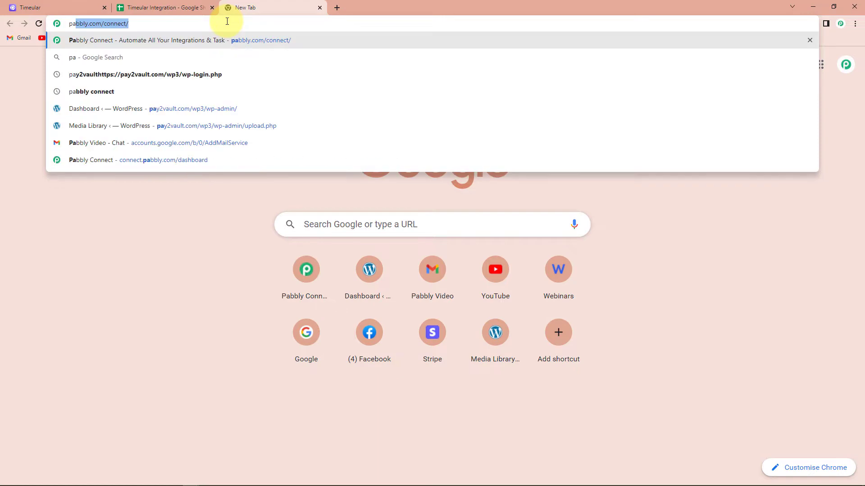
# Step: Go to pabbly.com/connect, sign in and access the Pabbly Connect dashboard
pyautogui.press('Return')
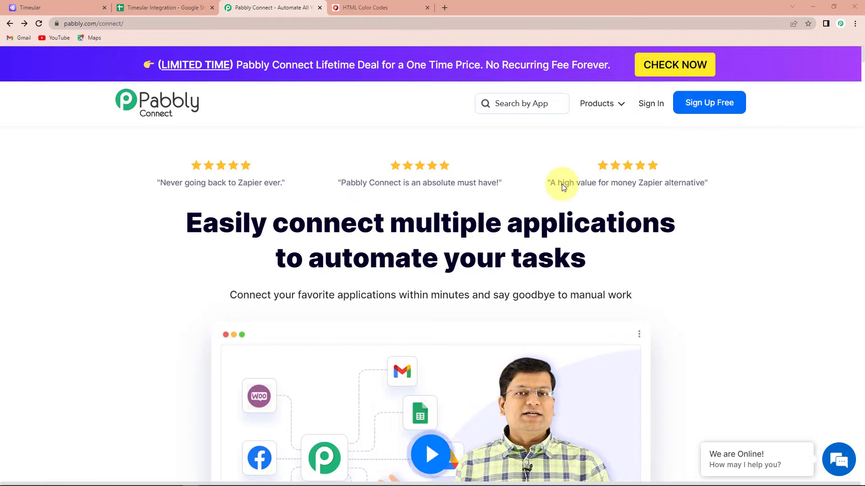
pyautogui.click(649, 105)
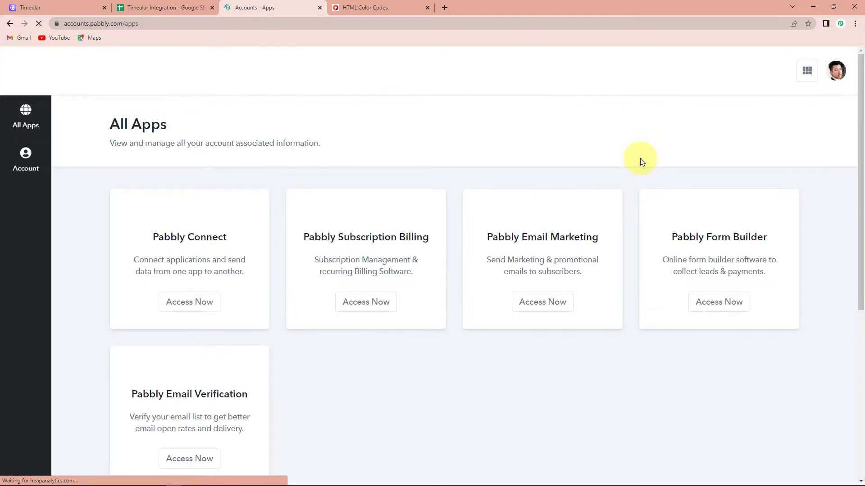
pyautogui.click(189, 308)
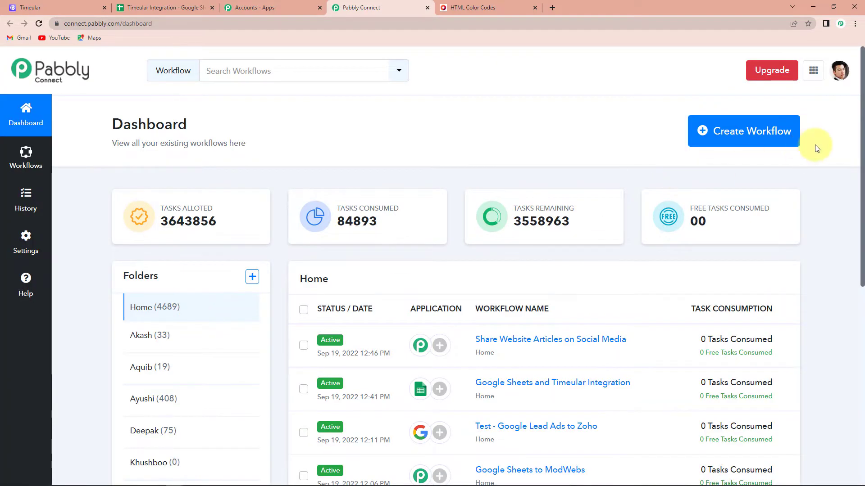
# Step: Create a new workflow named "Google Sheets and Timeular Integration"
pyautogui.click(749, 138)
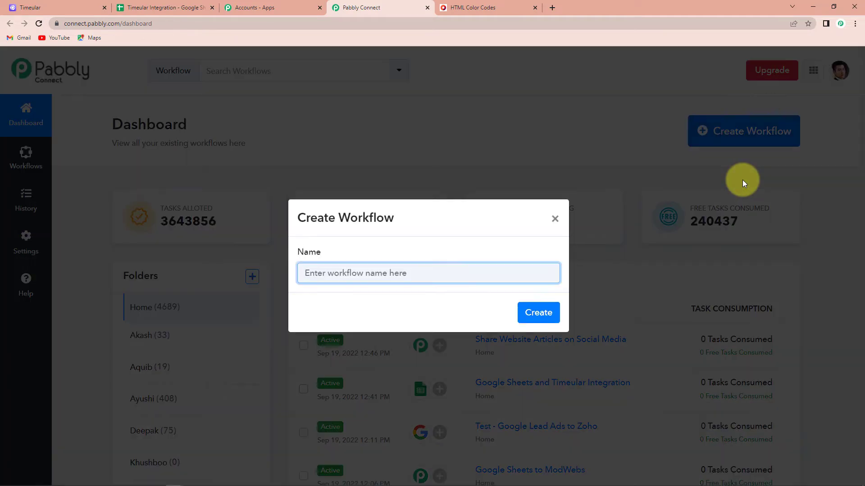
pyautogui.click(488, 279)
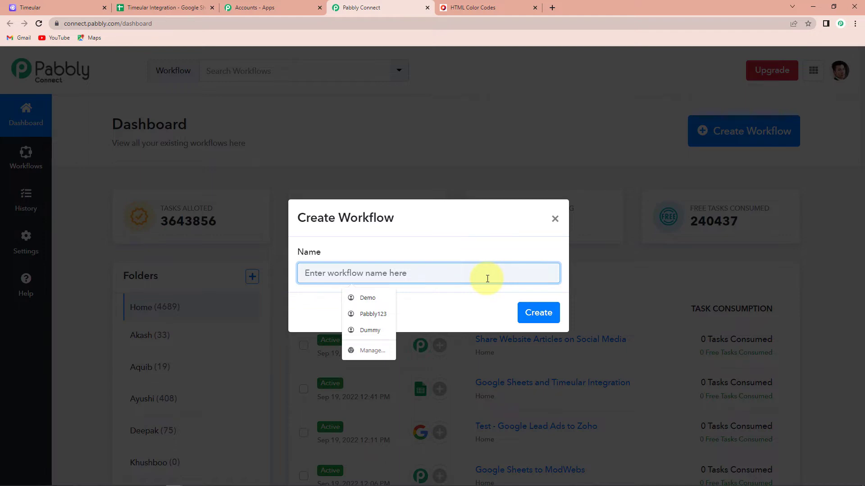
pyautogui.write('Google Sh')
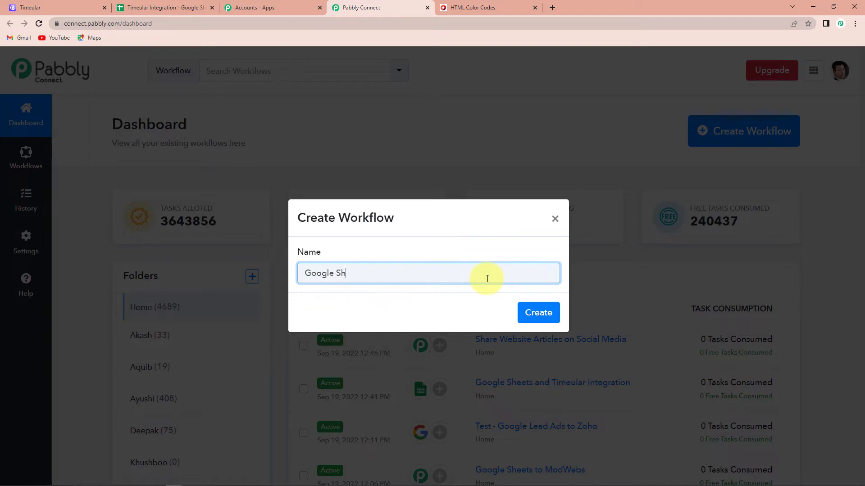
pyautogui.write('eets an')
pyautogui.press('BackSpace')
pyautogui.press('BackSpace')
pyautogui.press('BackSpace')
pyautogui.press('BackSpace')
pyautogui.press('BackSpace')
pyautogui.write('meular Integration')
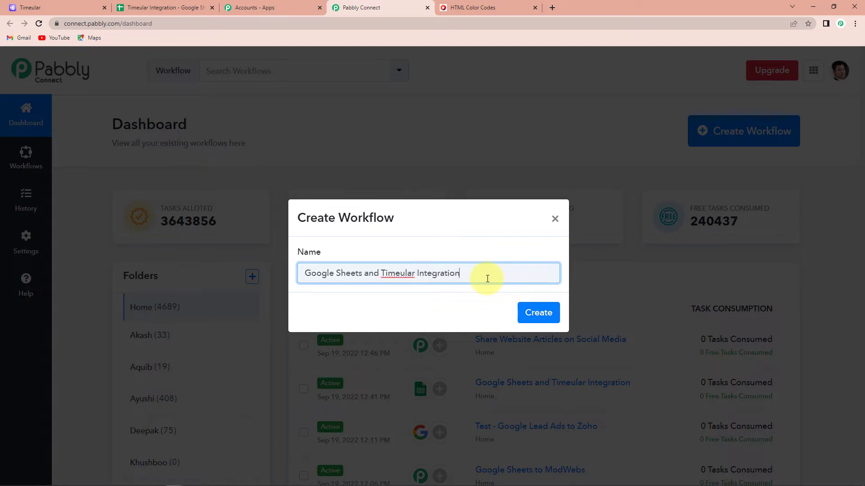
pyautogui.click(537, 314)
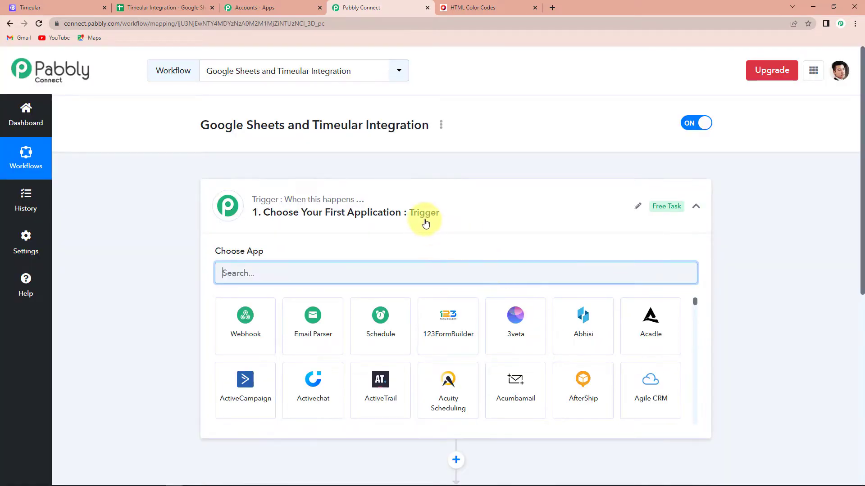
# Step: Set the workflow's trigger app to Google Sheets with the trigger event New or Updated Spreadsheet Row
pyautogui.scroll(-4, 423, 223)
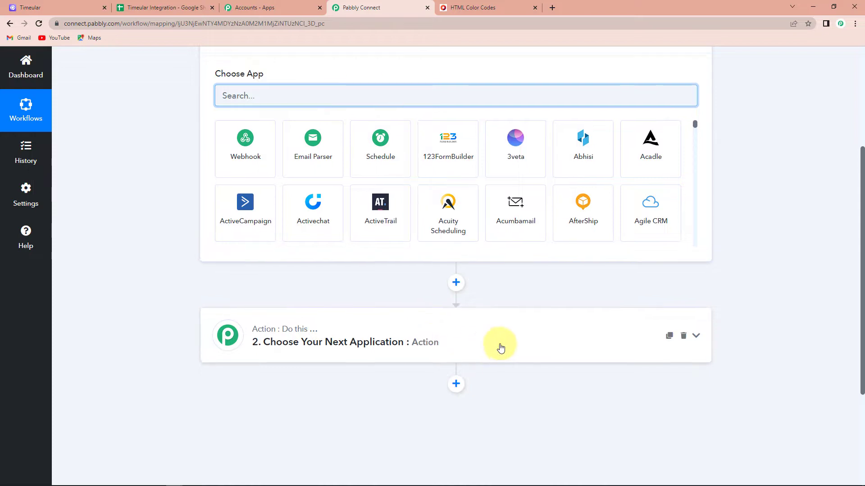
pyautogui.scroll(1, 499, 347)
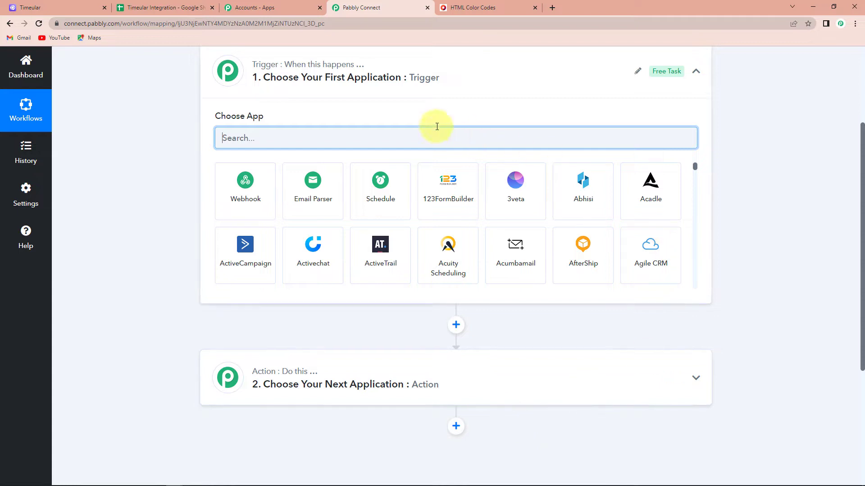
pyautogui.scroll(2, 422, 116)
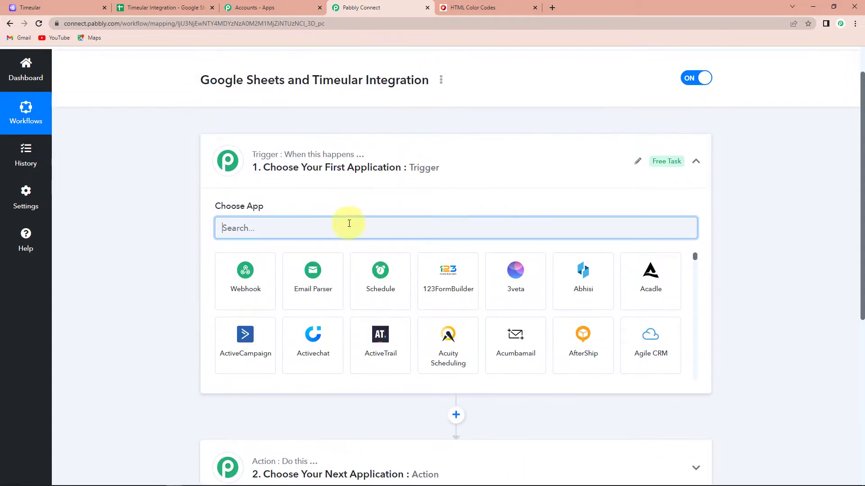
pyautogui.write('goog')
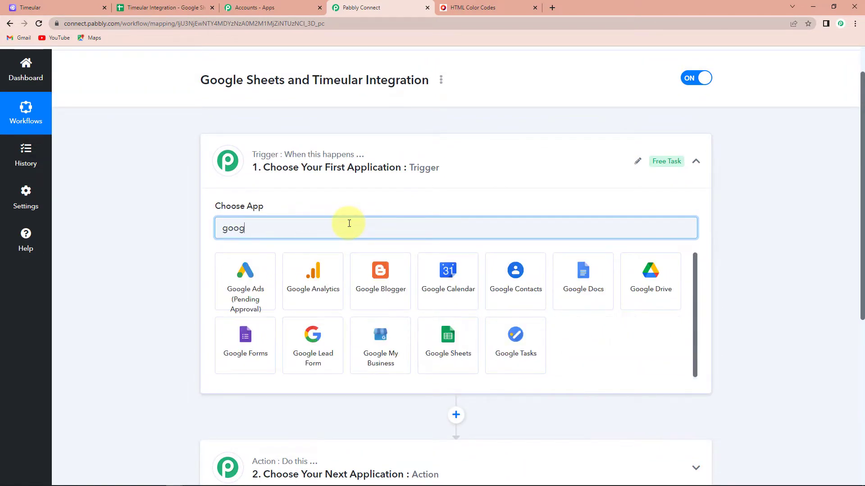
pyautogui.write('le s')
pyautogui.click(268, 269)
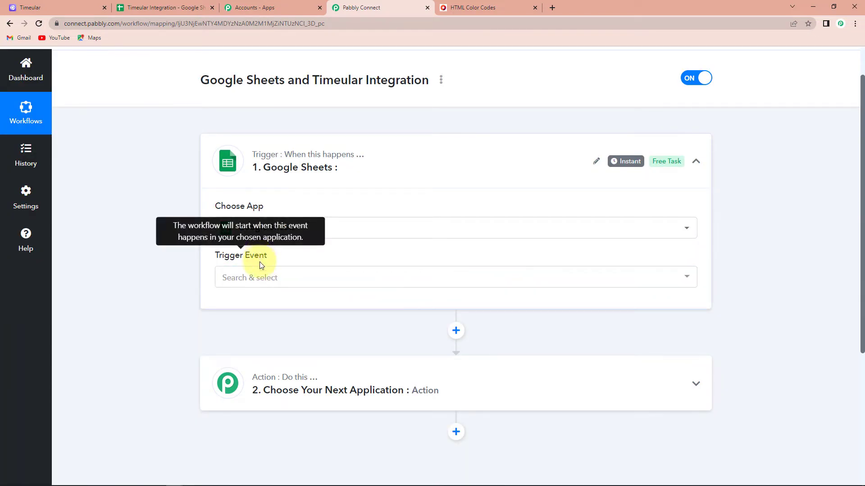
pyautogui.click(261, 277)
pyautogui.click(249, 339)
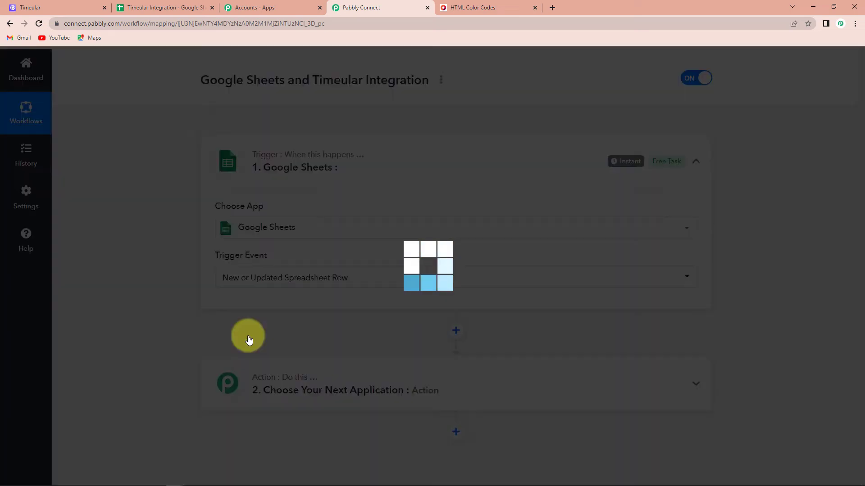
# Step: Copy the trigger's webhook URL and switch to the Timeular Integration spreadsheet in Google Sheets
pyautogui.scroll(-2, 180, 319)
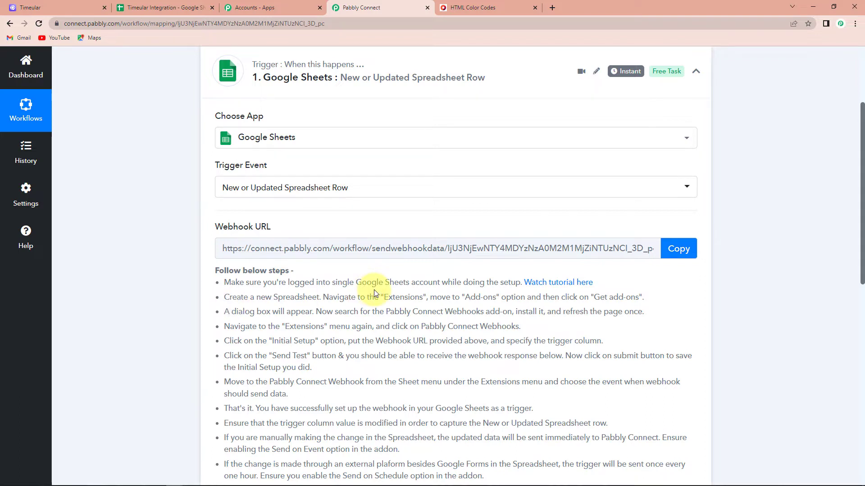
pyautogui.click(678, 248)
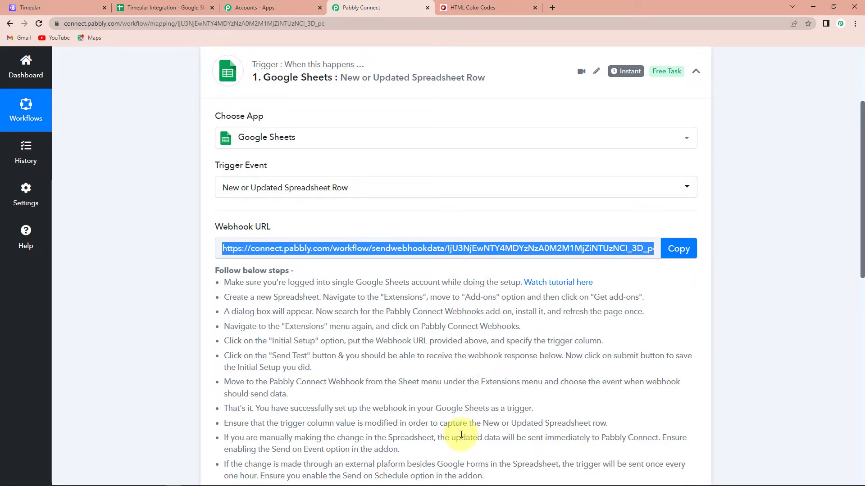
pyautogui.click(174, 9)
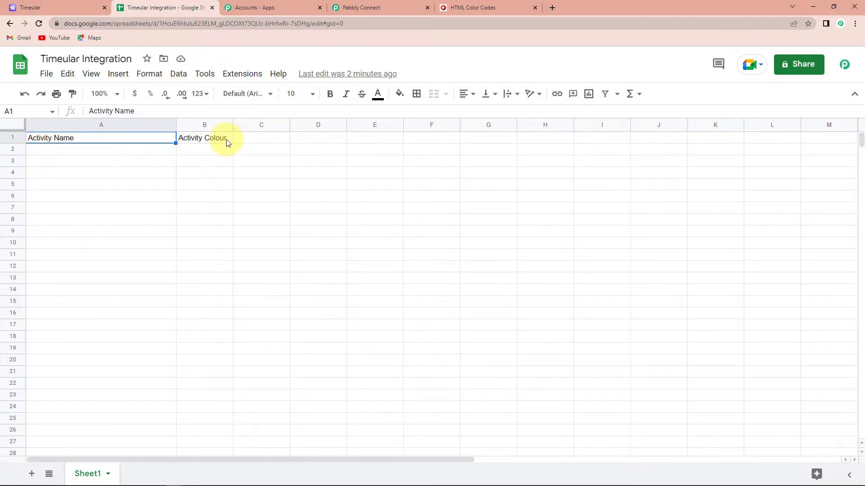
# Step: Look up the Pabbly Connect Webhooks add-on in the Google Workspace Marketplace and close the marketplace
pyautogui.click(246, 77)
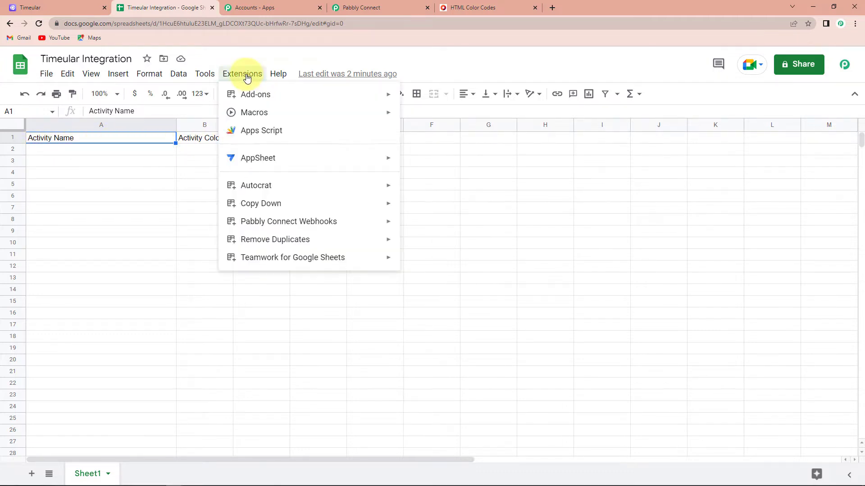
pyautogui.moveTo(252, 98)
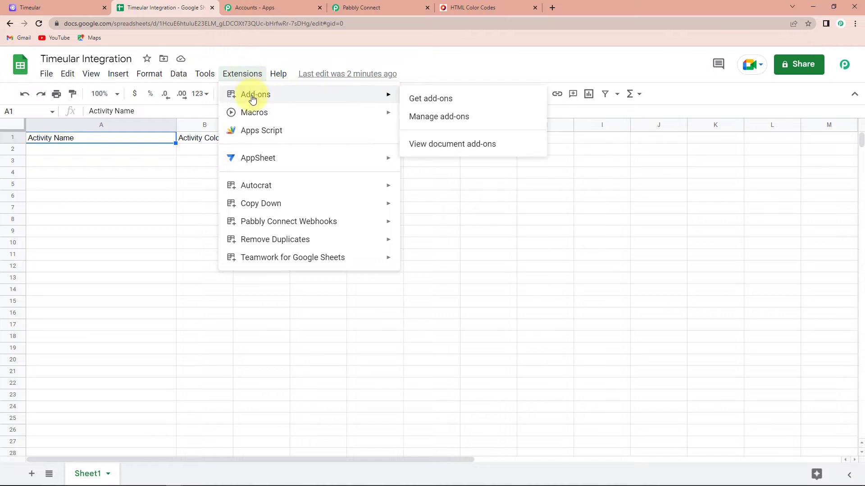
pyautogui.click(459, 100)
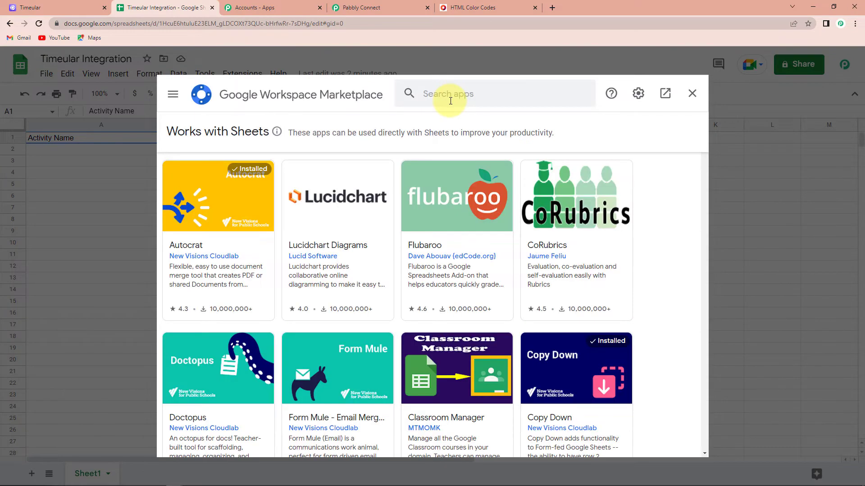
pyautogui.click(447, 90)
pyautogui.write('pabb')
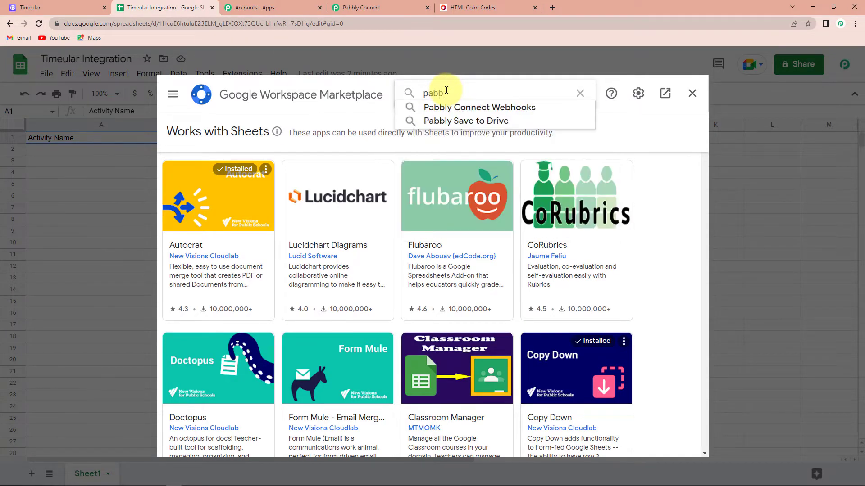
pyautogui.click(469, 108)
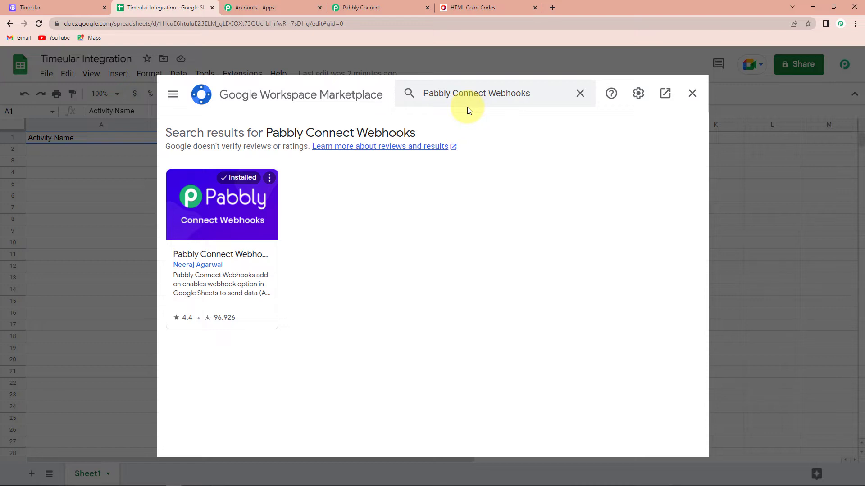
pyautogui.click(691, 93)
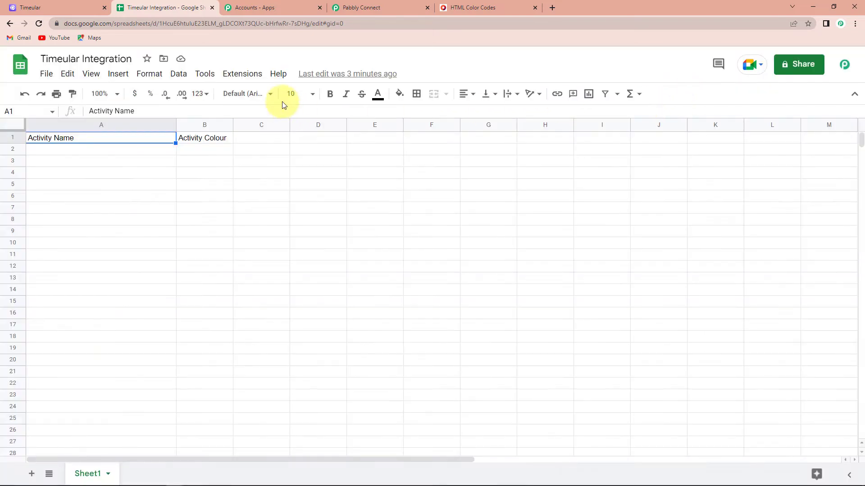
# Step: Open the Pabbly Connect Webhooks initial setup for Sheet1 and paste in the webhook URL copied from the workflow's trigger
pyautogui.click(238, 79)
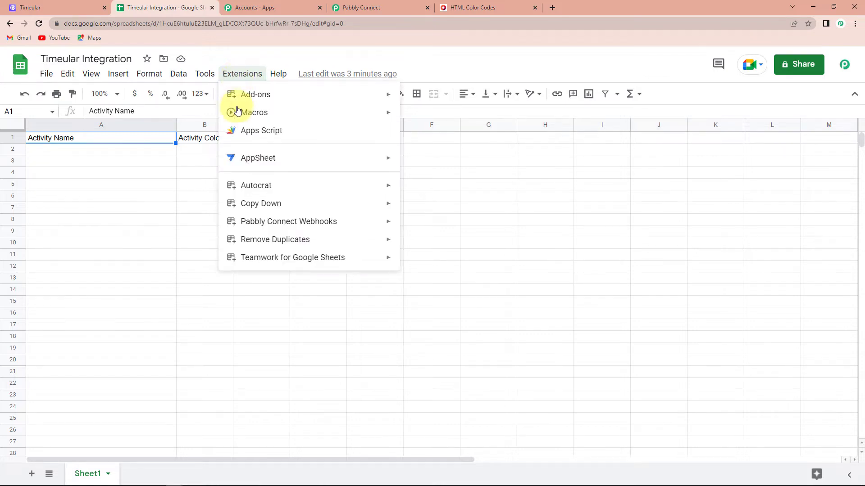
pyautogui.moveTo(266, 222)
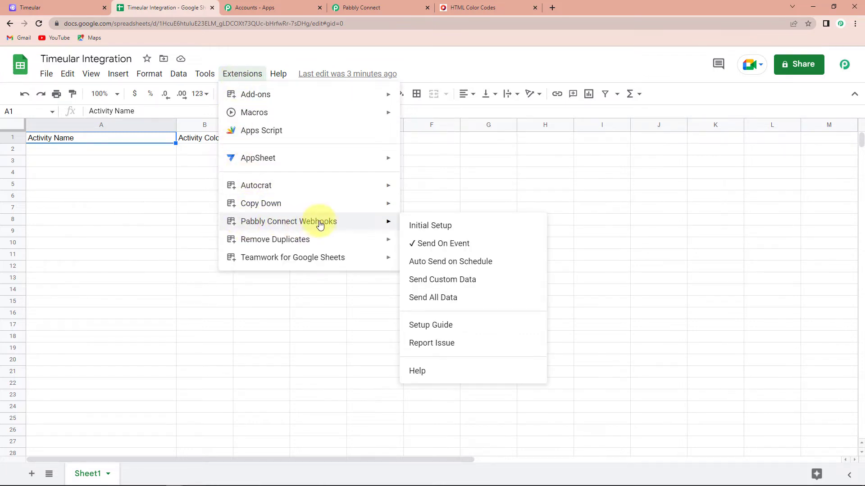
pyautogui.click(437, 230)
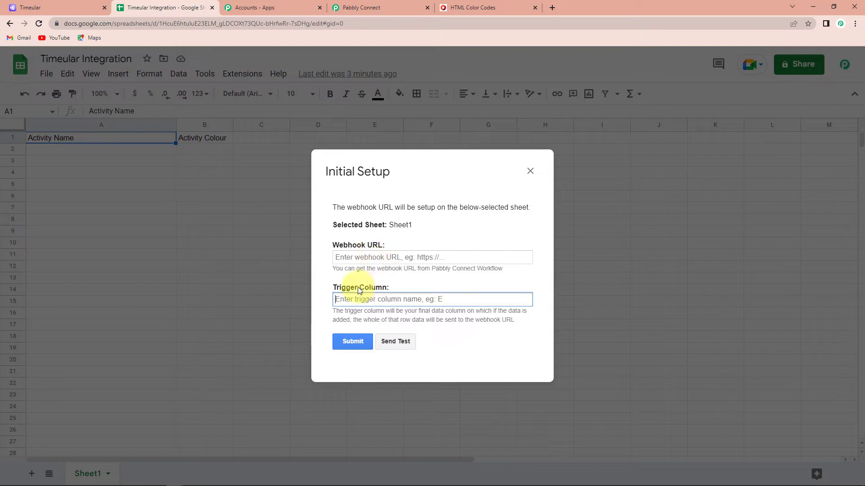
pyautogui.click(372, 7)
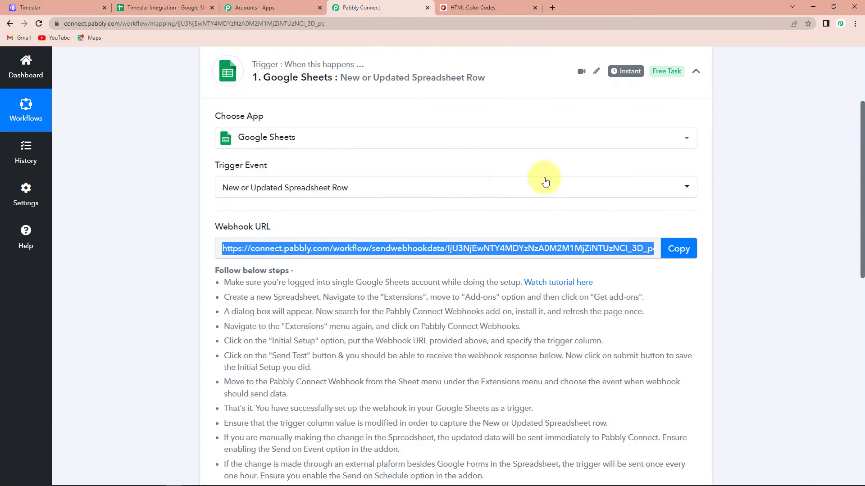
pyautogui.click(671, 247)
pyautogui.click(219, 4)
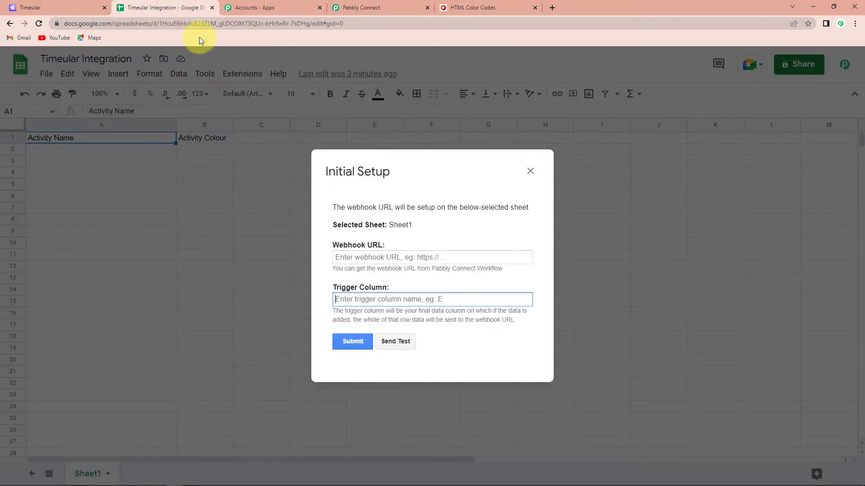
pyautogui.click(353, 258)
pyautogui.hotkey('ctrl', 'v')
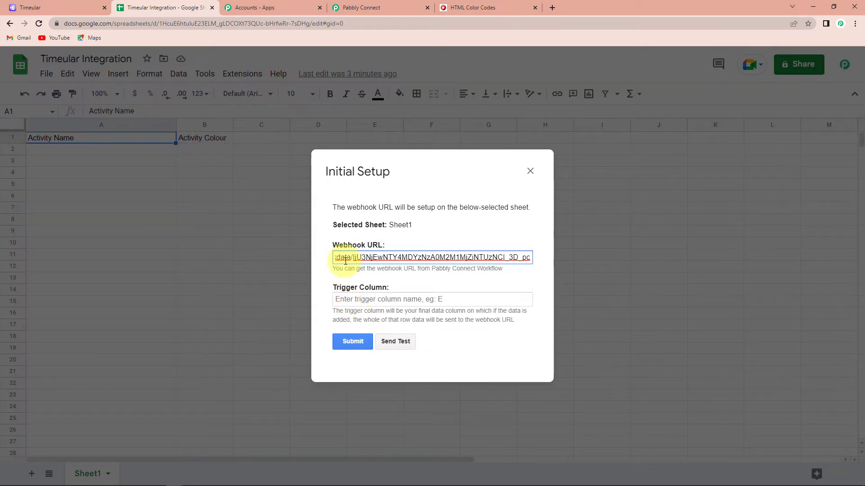
# Step: Set the trigger column to B and submit the webhook's initial setup
pyautogui.click(359, 299)
pyautogui.write('B')
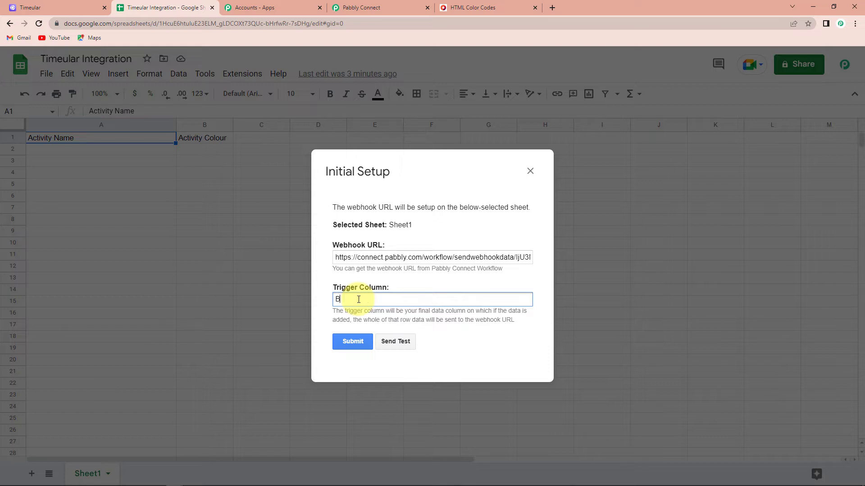
pyautogui.click(594, 309)
pyautogui.click(344, 348)
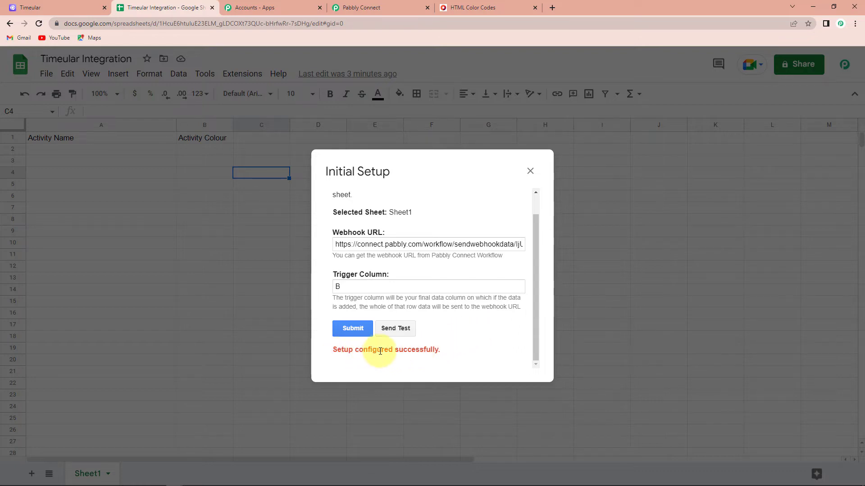
# Step: Check the Google Sheets trigger's webhook response status in Pabbly Connect and return to the spreadsheet
pyautogui.click(361, 7)
pyautogui.scroll(-3, 495, 253)
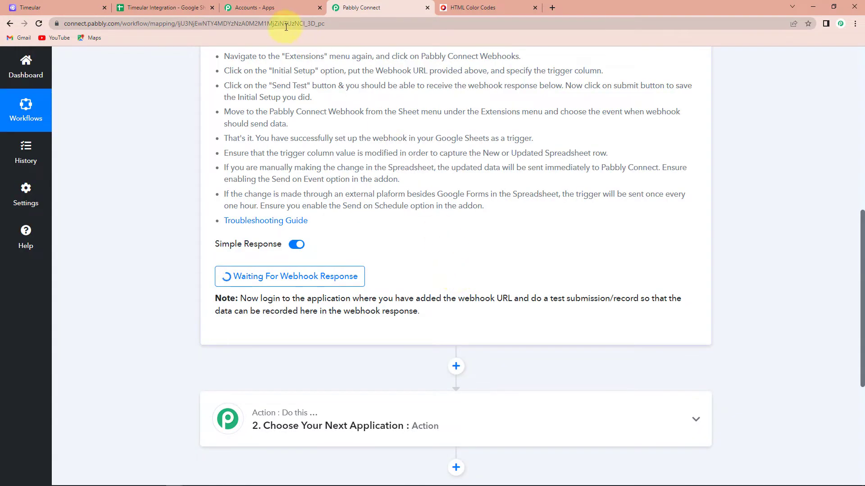
pyautogui.click(163, 8)
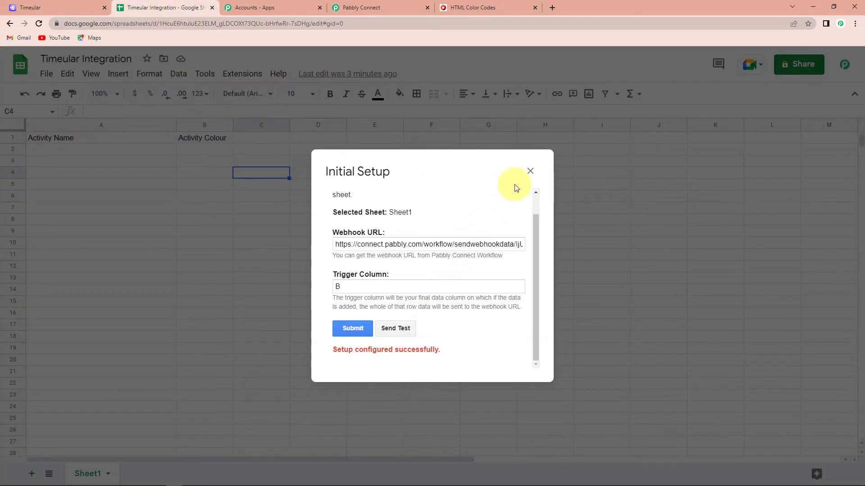
# Step: Close the initial setup dialog and enter "Meeting for a new project" as the activity name in A2
pyautogui.click(530, 171)
pyautogui.click(83, 152)
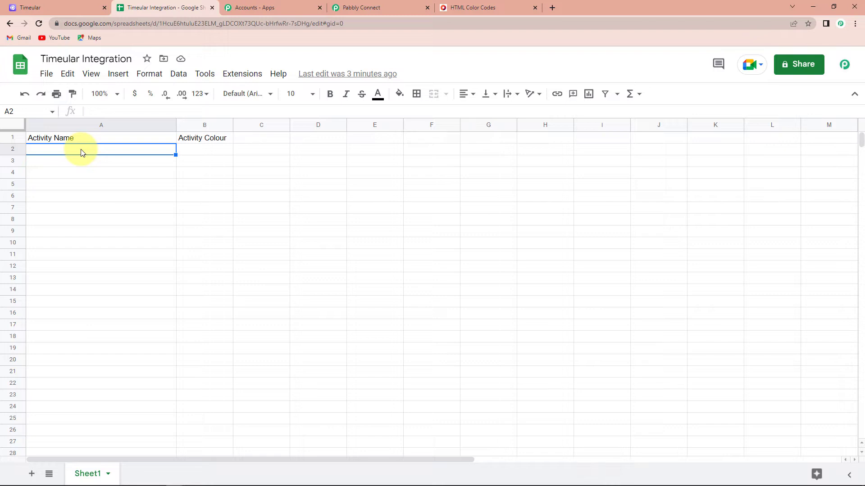
pyautogui.write('Meeting for')
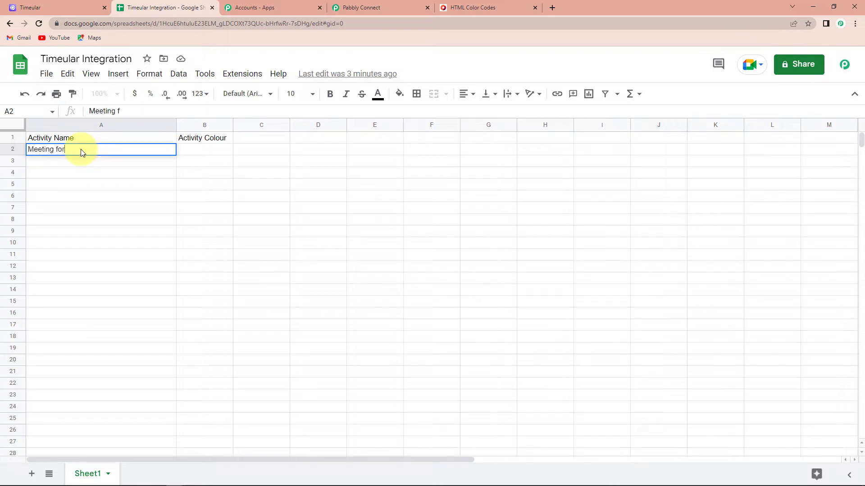
pyautogui.write(' a new project')
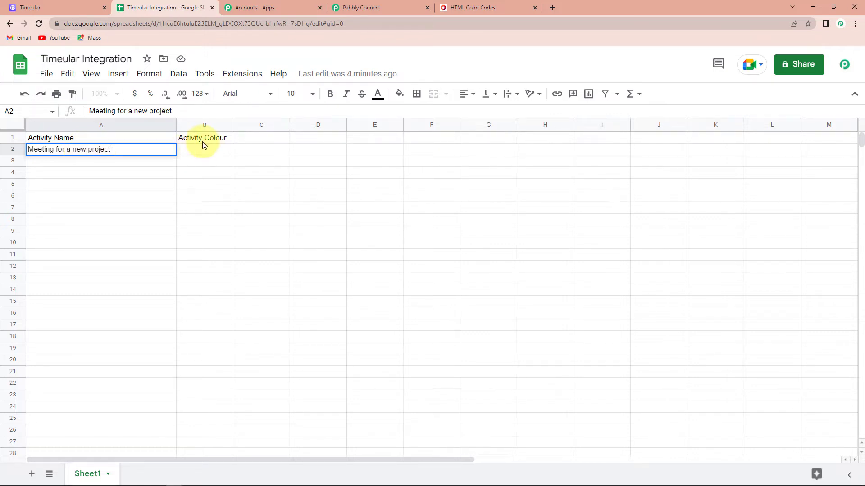
# Step: Pick the blue 1118EB in the HTML Color Codes picker, copy its hex code and paste it into B2 of the spreadsheet
pyautogui.click(475, 7)
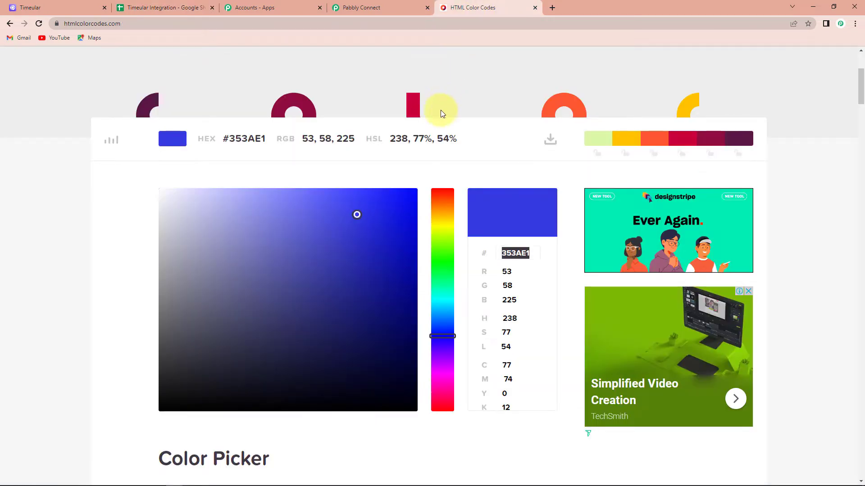
pyautogui.click(398, 206)
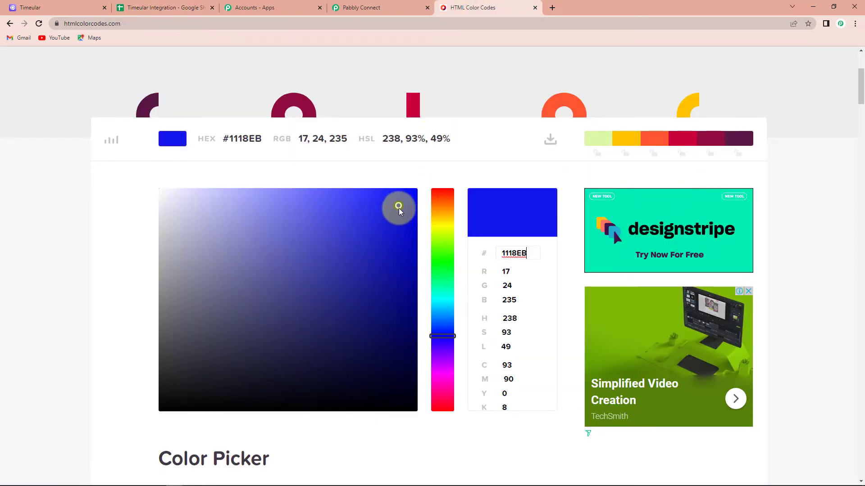
pyautogui.moveTo(539, 253); pyautogui.dragTo(506, 253)
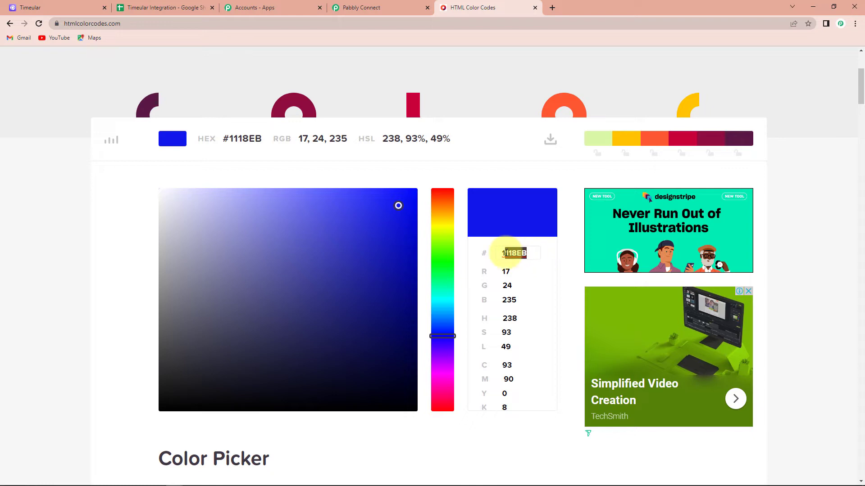
pyautogui.rightClick(507, 253)
pyautogui.click(521, 308)
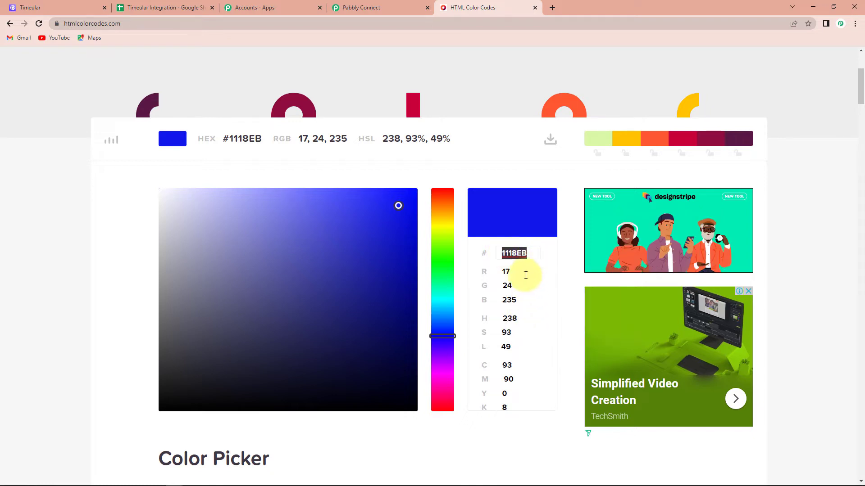
pyautogui.click(175, 8)
pyautogui.click(200, 153)
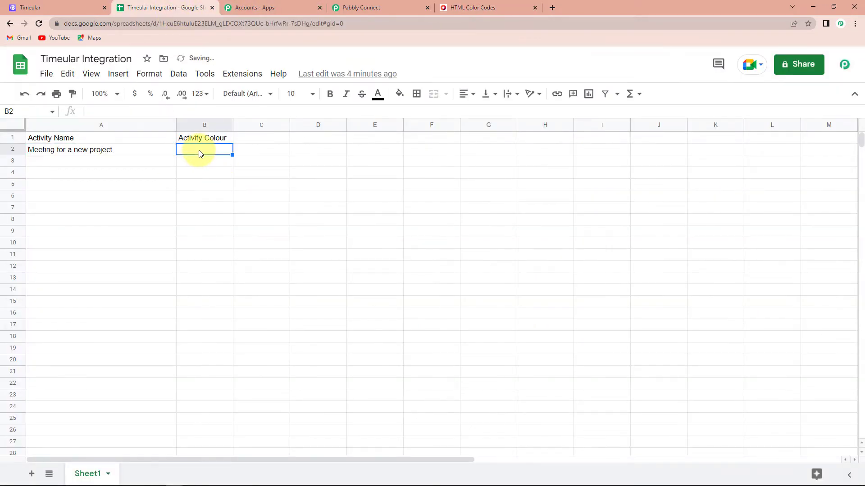
pyautogui.click(266, 220)
# Step: Reopen the Pabbly Connect Webhooks initial setup and send the row as test data to the webhook
pyautogui.click(247, 75)
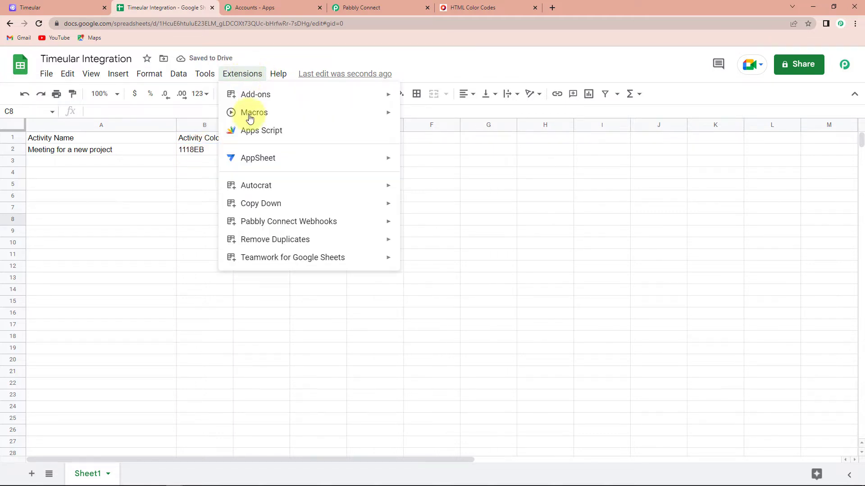
pyautogui.moveTo(257, 222)
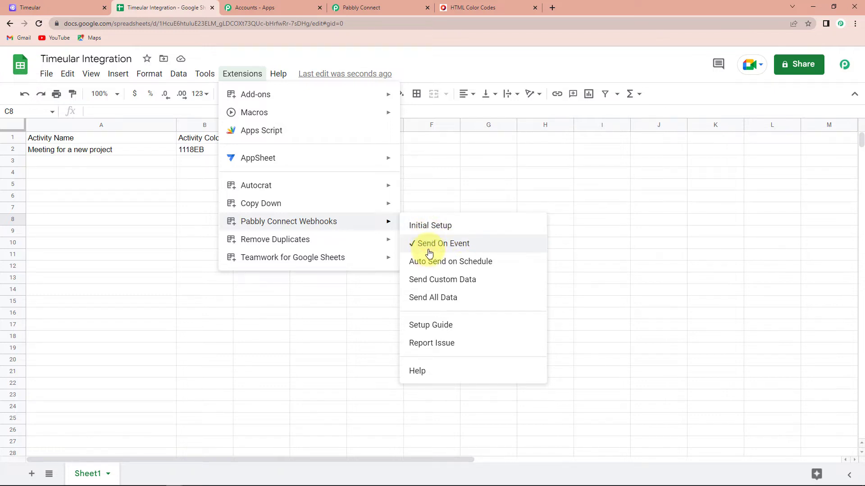
pyautogui.click(427, 227)
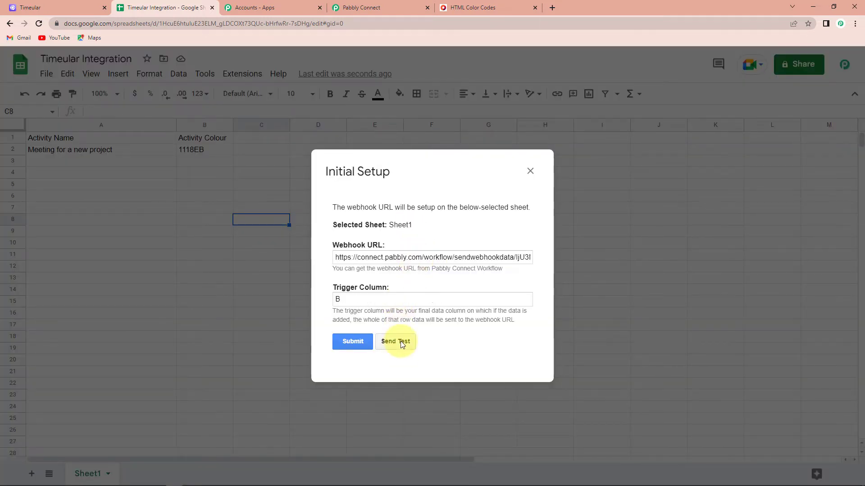
pyautogui.click(403, 343)
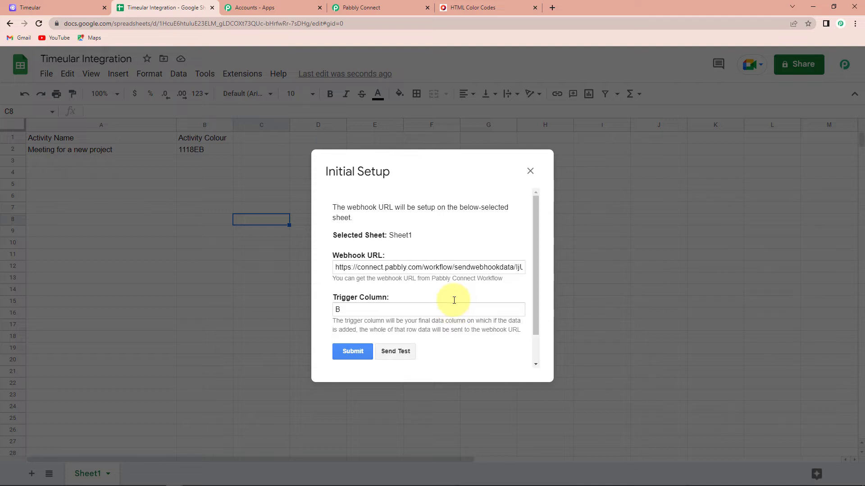
pyautogui.scroll(-1, 455, 303)
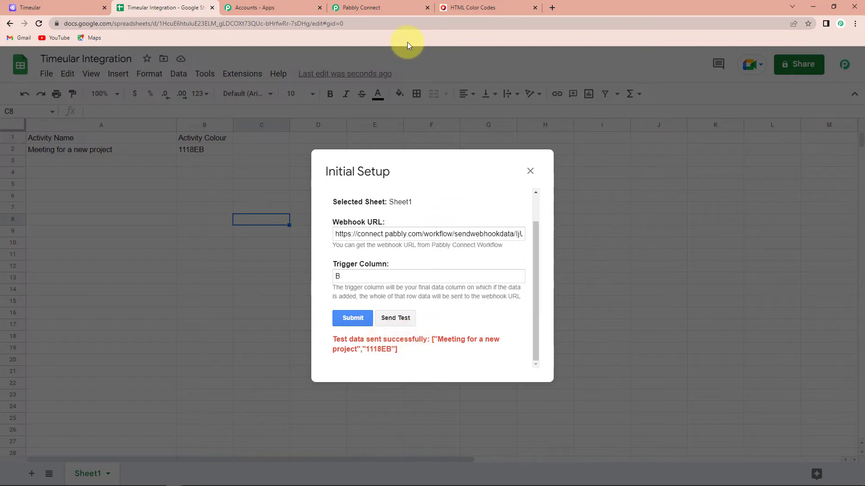
# Step: Switch to Pabbly Connect and examine the webhook response received by the Google Sheets trigger
pyautogui.click(376, 7)
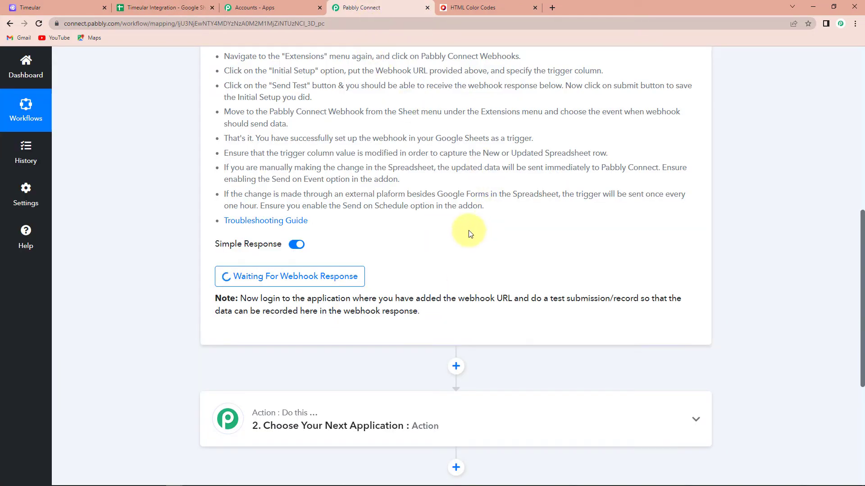
pyautogui.scroll(-3, 470, 233)
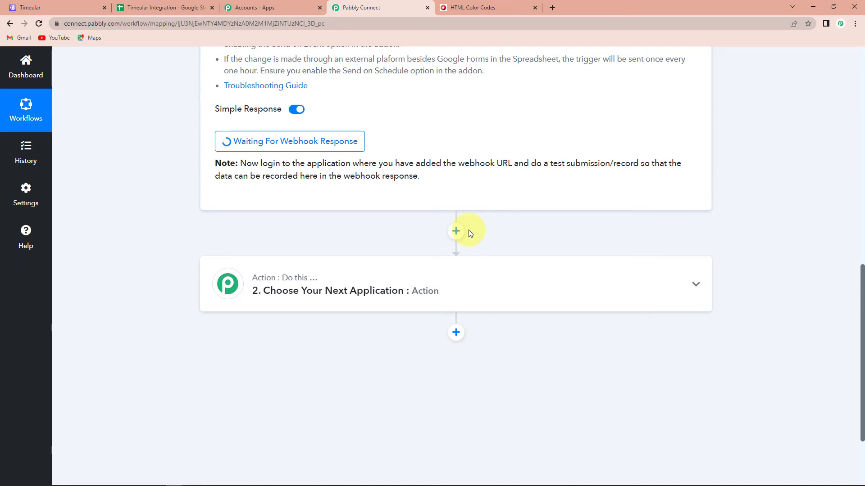
pyautogui.scroll(2, 469, 231)
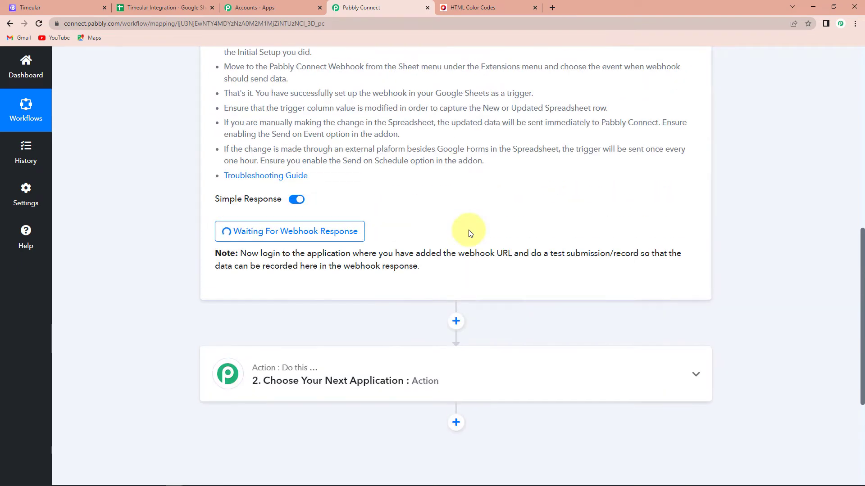
pyautogui.scroll(-5, 468, 233)
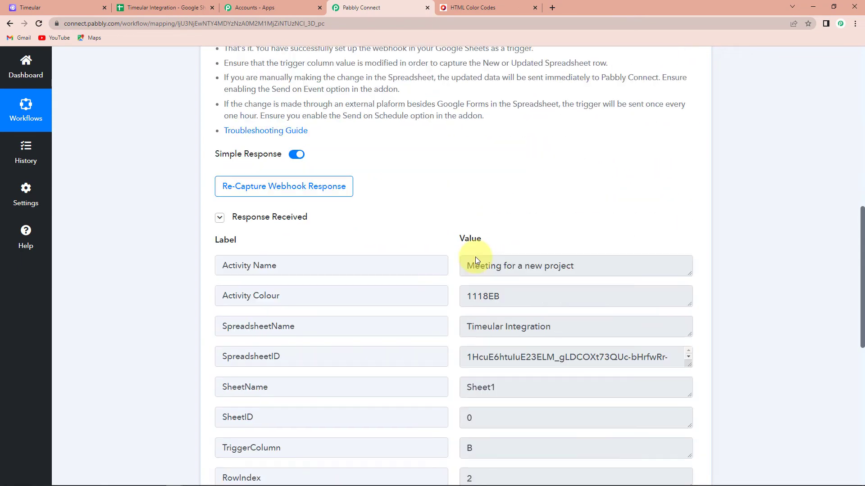
pyautogui.scroll(-2, 473, 258)
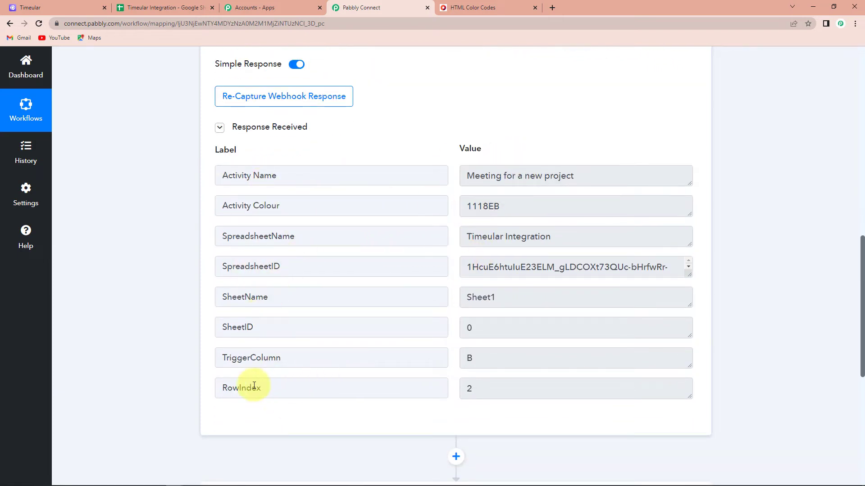
# Step: Set the workflow's action app to Timeular with the action event Create Activity
pyautogui.scroll(-5, 375, 337)
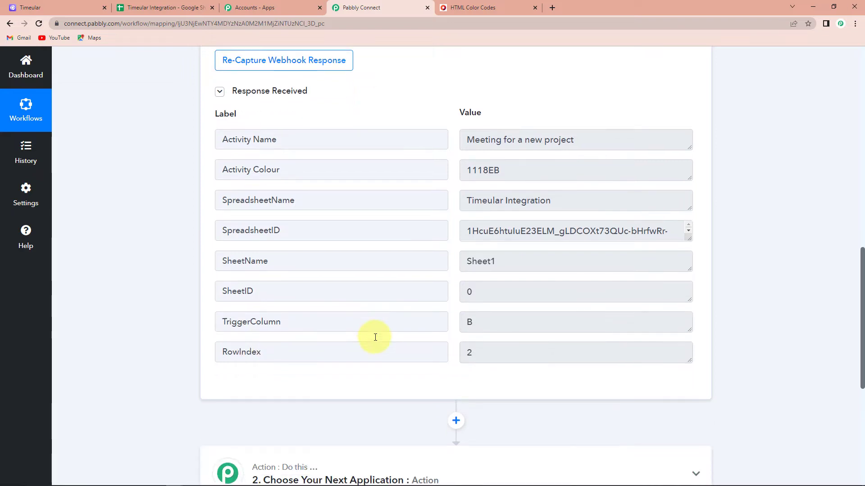
pyautogui.click(693, 279)
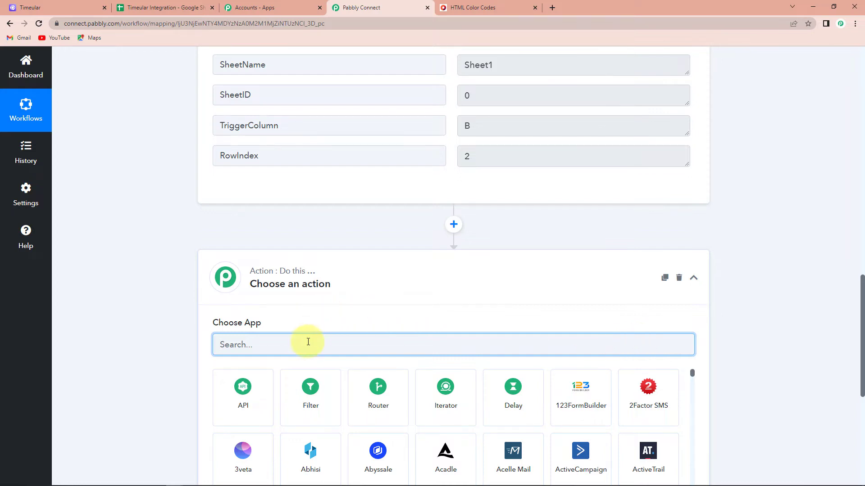
pyautogui.write('time')
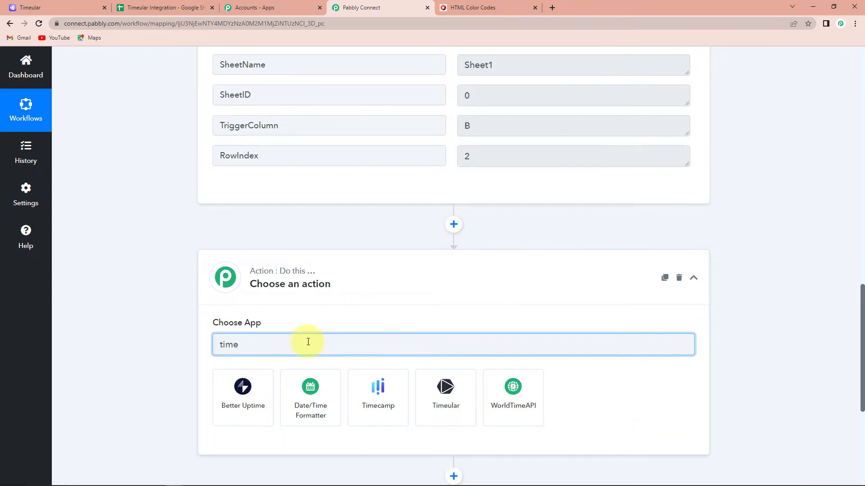
pyautogui.click(444, 393)
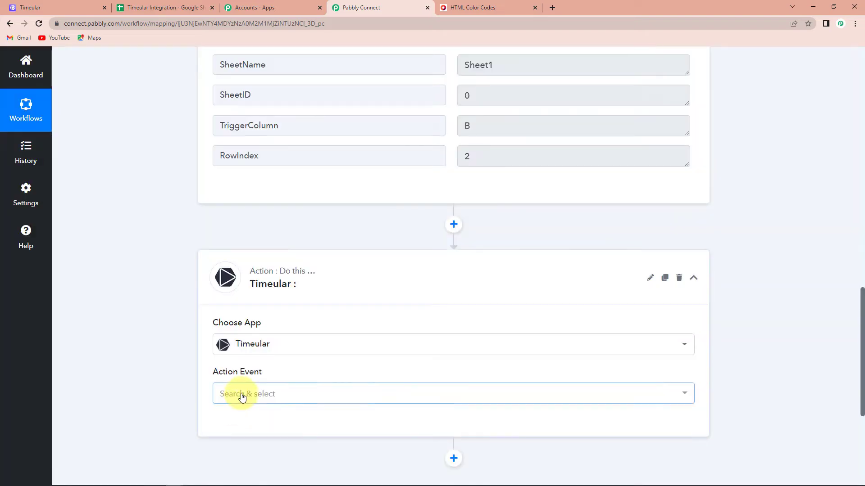
pyautogui.click(242, 395)
pyautogui.click(241, 233)
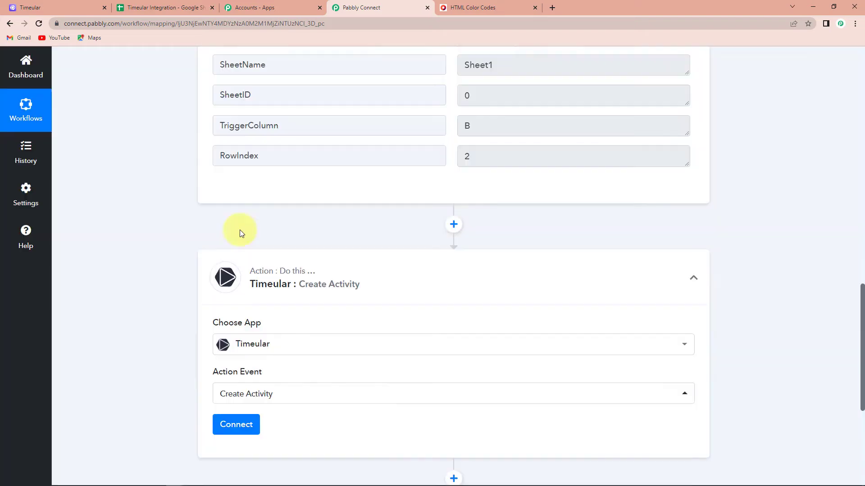
# Step: Start connecting the Timeular action to an account with the Add New Connection option
pyautogui.scroll(-4, 239, 233)
pyautogui.click(246, 248)
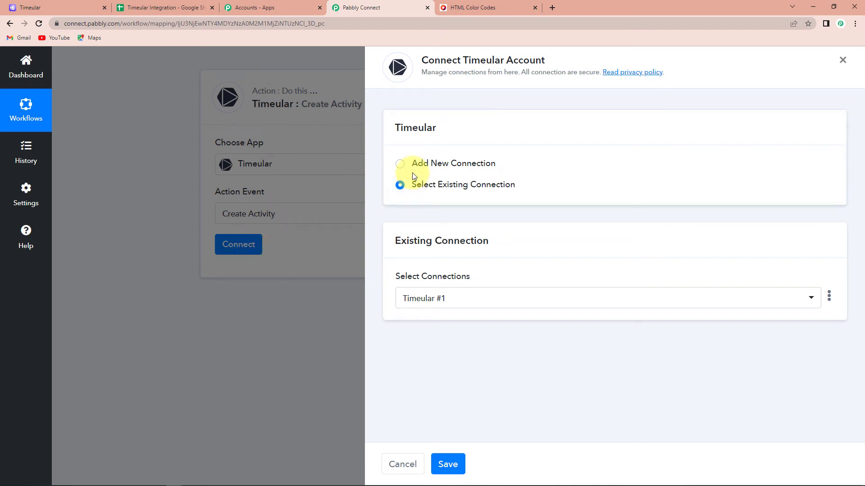
pyautogui.click(411, 165)
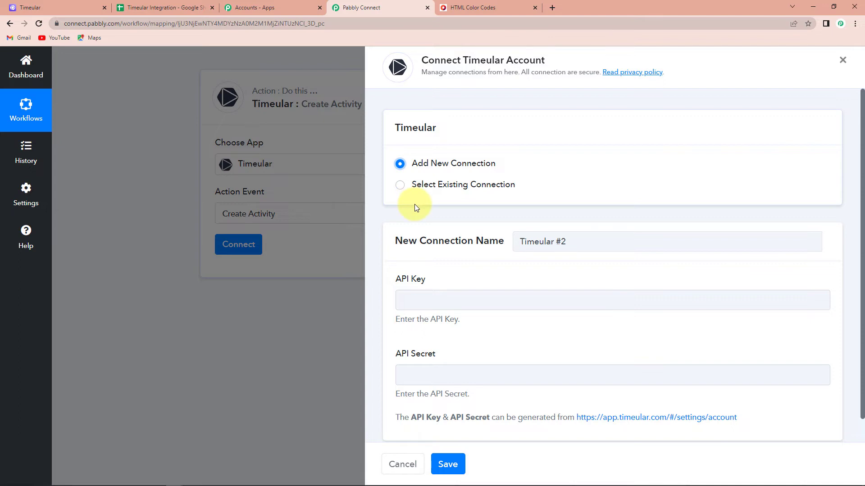
pyautogui.scroll(-1, 415, 204)
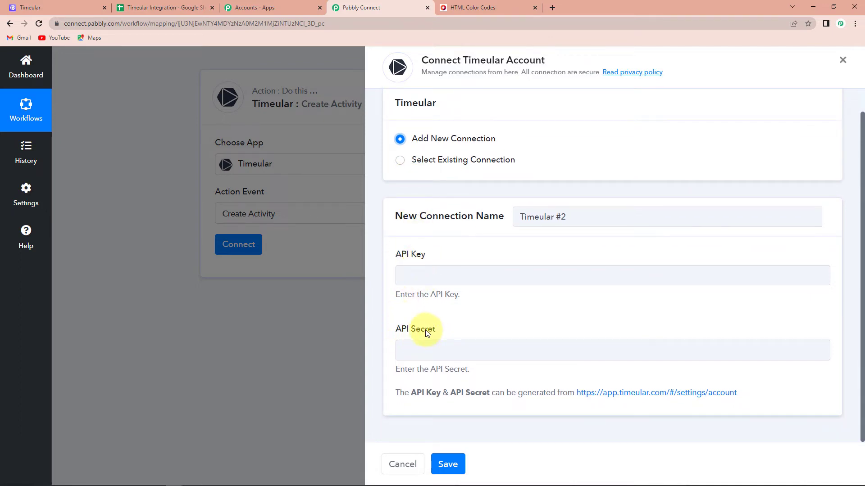
pyautogui.rightClick(692, 396)
pyautogui.click(706, 403)
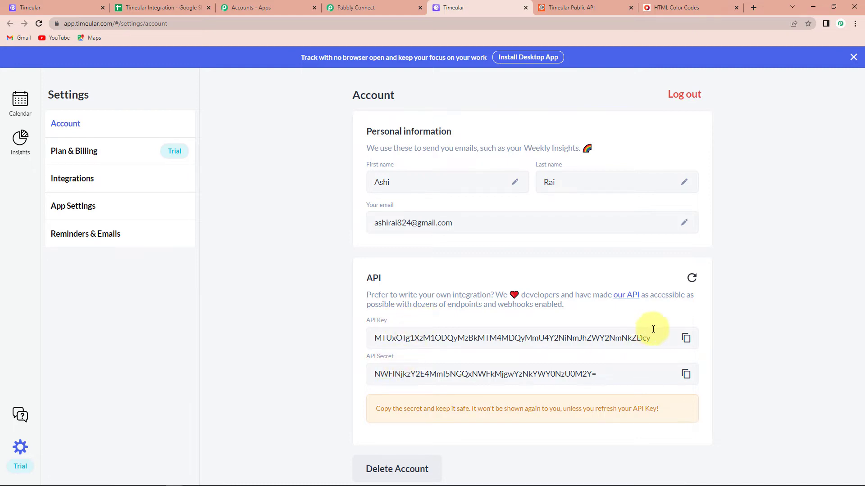
pyautogui.click(686, 338)
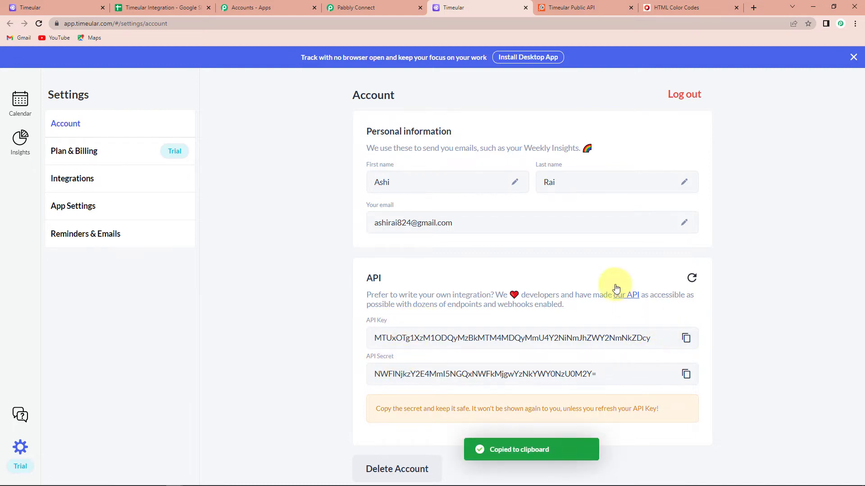
pyautogui.click(354, 8)
pyautogui.click(433, 276)
pyautogui.hotkey('ctrl', 'v')
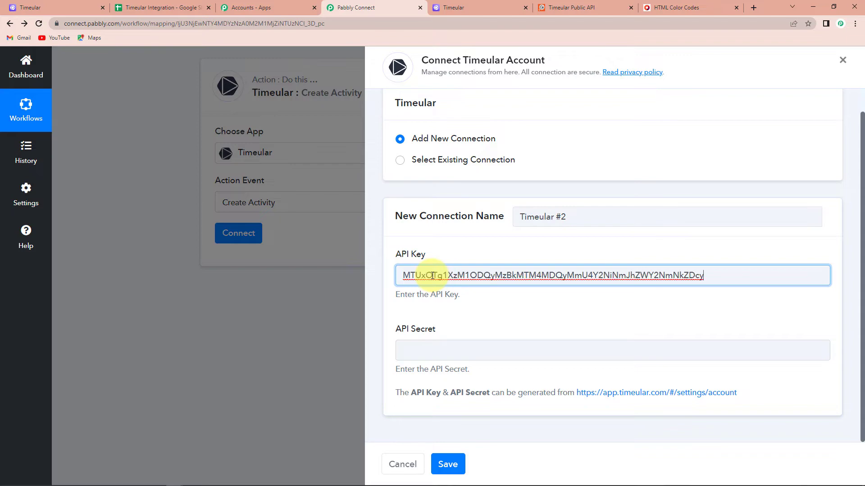
pyautogui.click(500, 8)
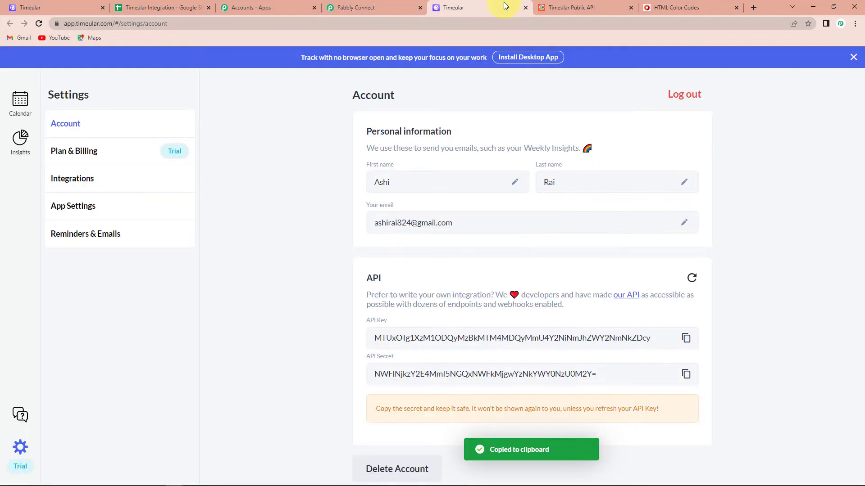
pyautogui.click(355, 7)
pyautogui.click(447, 354)
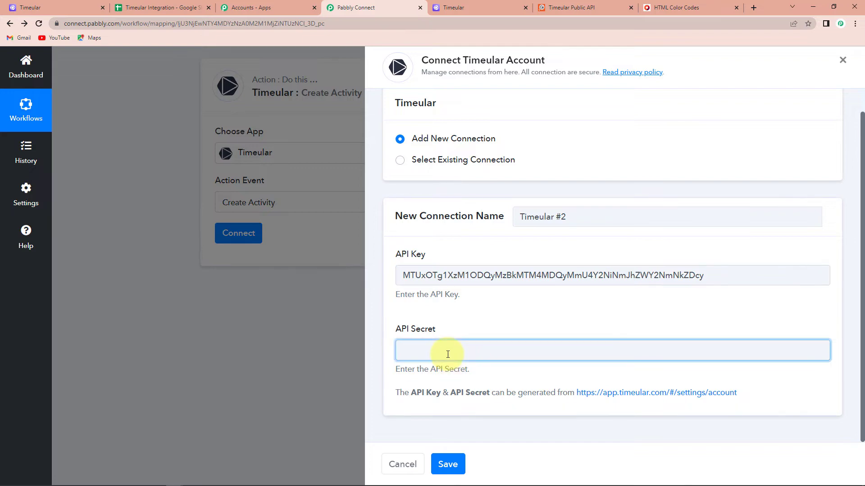
pyautogui.hotkey('ctrl', 'v')
pyautogui.click(448, 464)
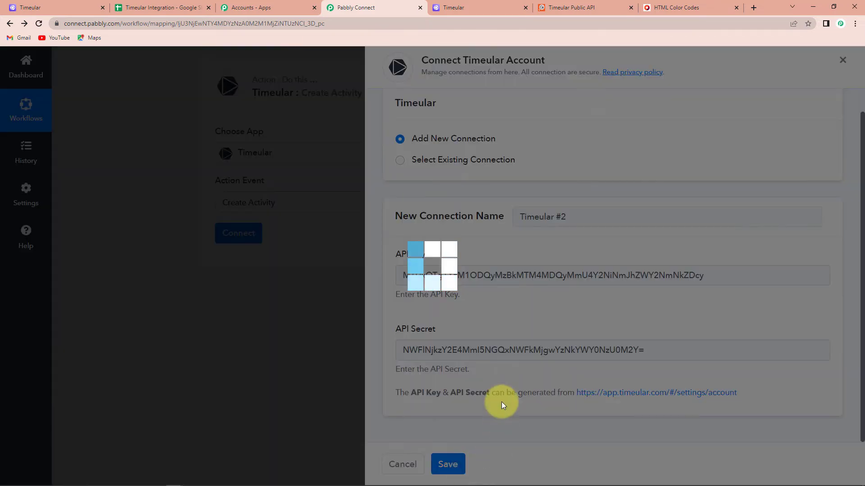
# Step: Map the Create Activity action's Activity Name to the Activity Name value from the Google Sheets trigger
pyautogui.scroll(-2, 426, 299)
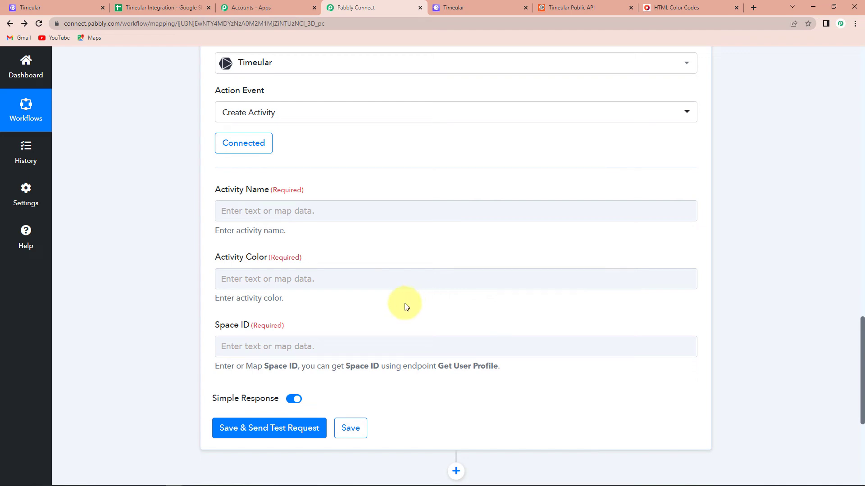
pyautogui.scroll(-1, 344, 245)
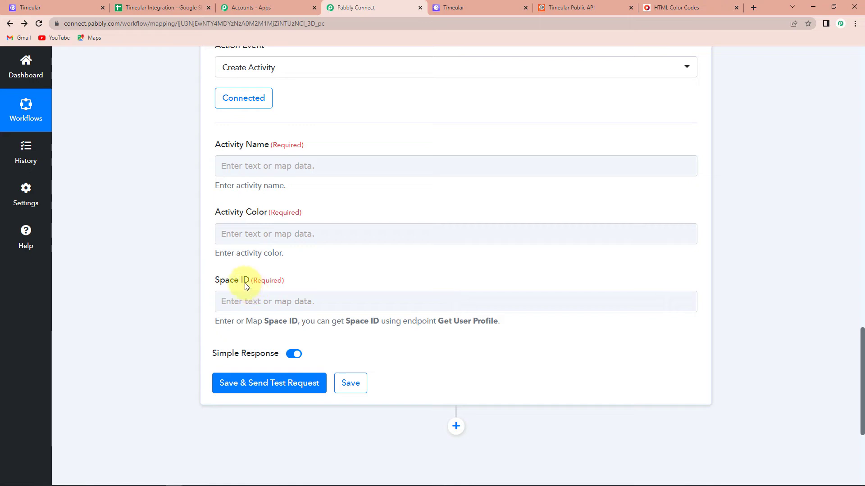
pyautogui.click(260, 165)
pyautogui.click(264, 243)
pyautogui.click(290, 276)
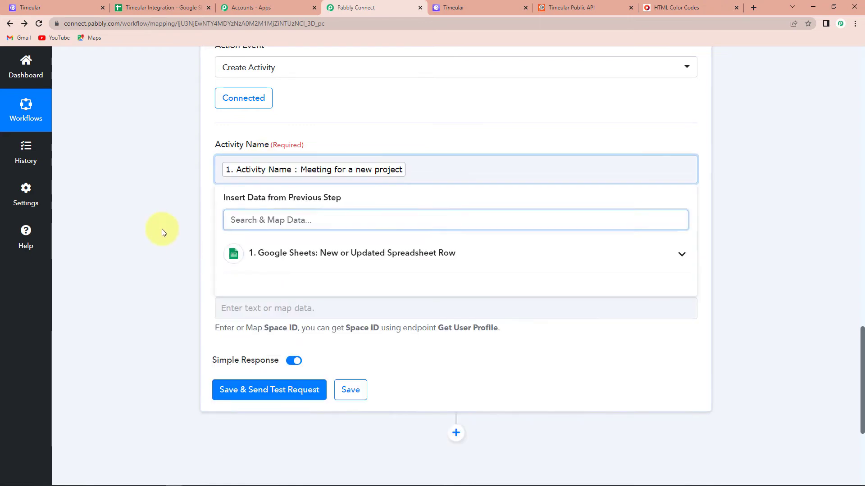
# Step: Map the Create Activity action's Activity Color to the Activity Colour value from the Google Sheets trigger
pyautogui.click(161, 229)
pyautogui.scroll(-2, 161, 228)
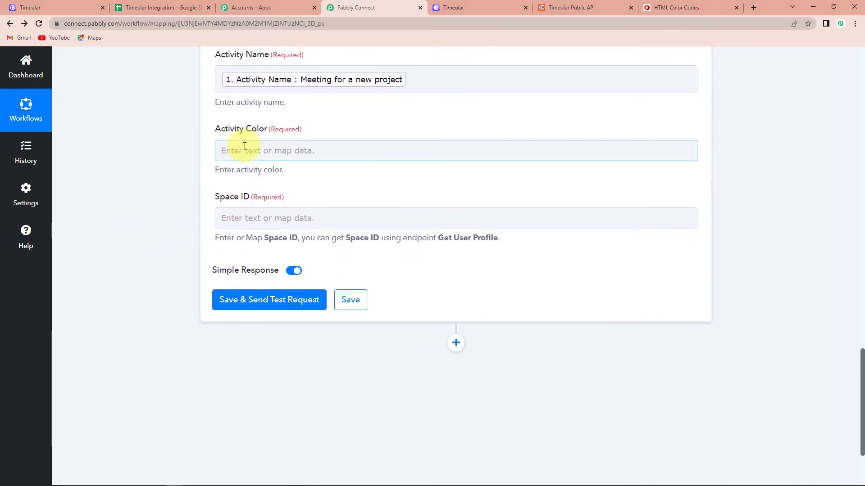
pyautogui.click(234, 150)
pyautogui.click(289, 232)
pyautogui.click(270, 284)
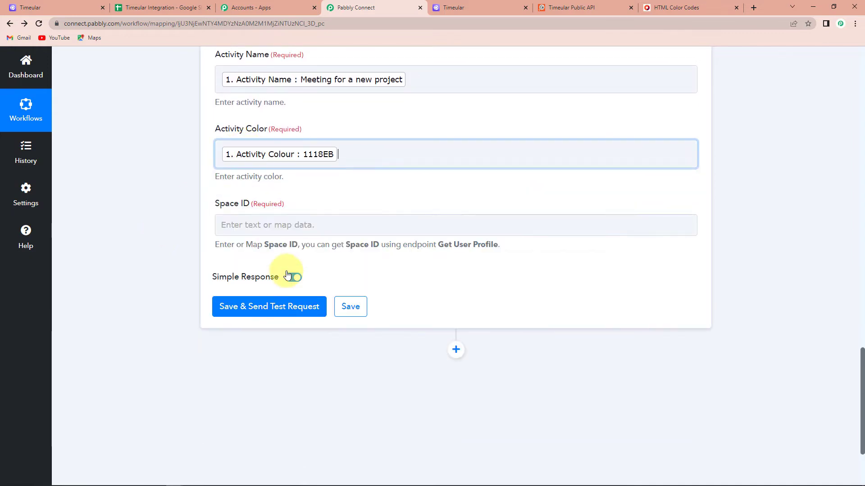
pyautogui.click(270, 165)
pyautogui.click(204, 189)
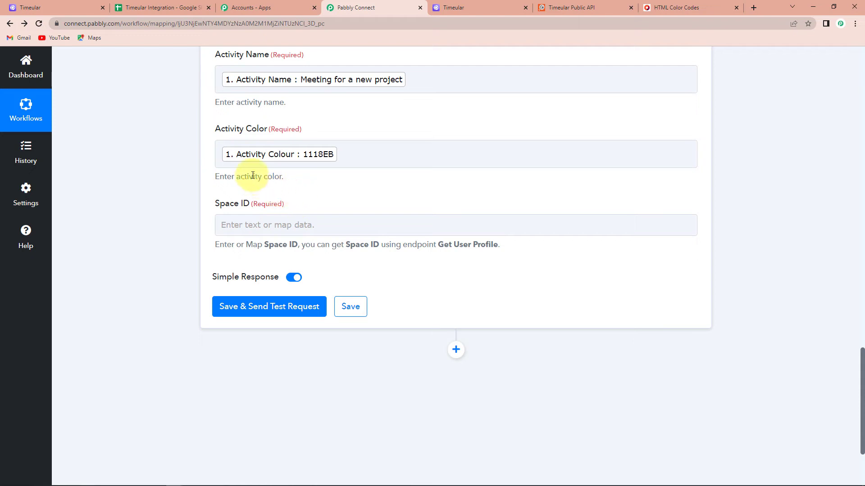
# Step: Prefix the mapped value in the Activity Color field with a # sign
pyautogui.click(222, 150)
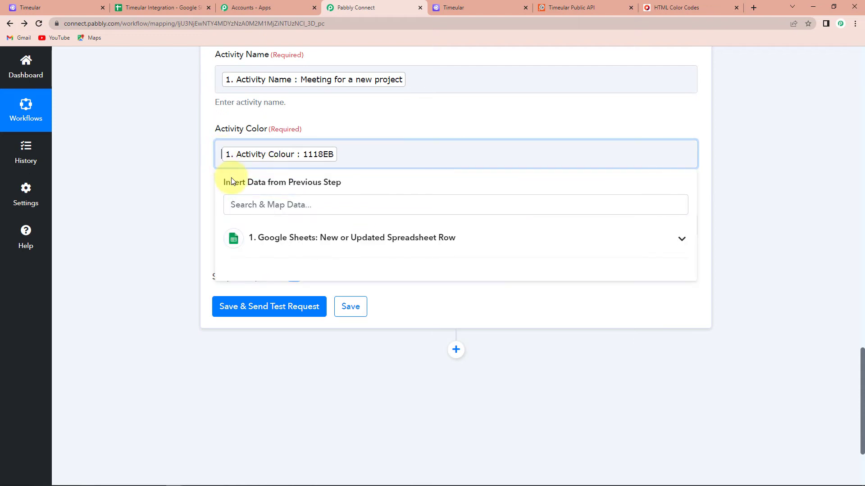
pyautogui.write('3')
pyautogui.press('BackSpace')
pyautogui.write('#')
pyautogui.click(151, 158)
# Step: Insert a Timeular action with the Get User Profile event between the Google Sheets trigger and the Create Activity action
pyautogui.scroll(-2, 145, 162)
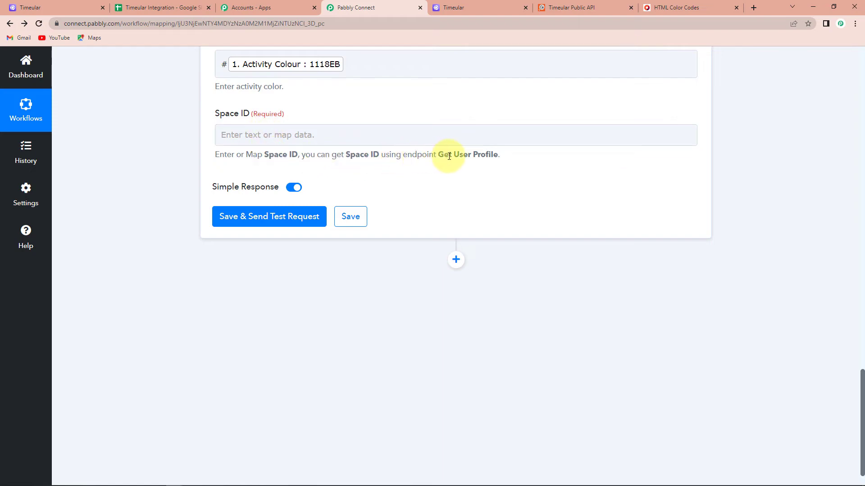
pyautogui.scroll(1, 461, 198)
pyautogui.scroll(12, 458, 195)
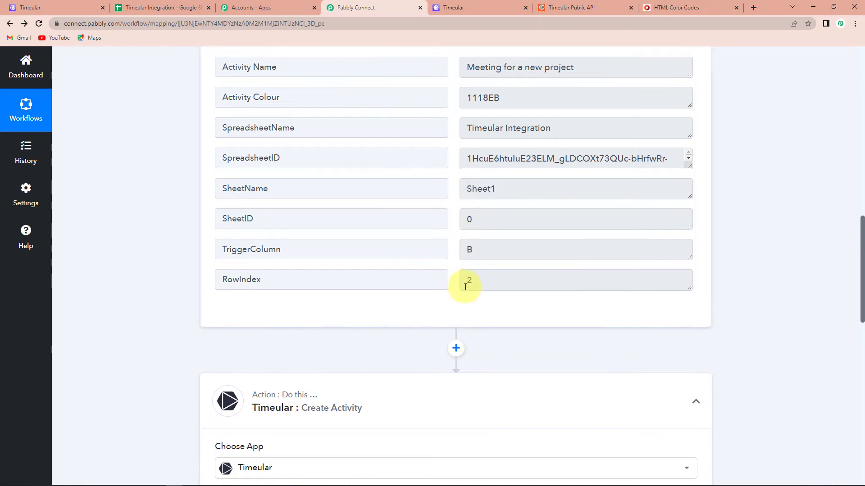
pyautogui.scroll(-4, 464, 279)
pyautogui.click(456, 168)
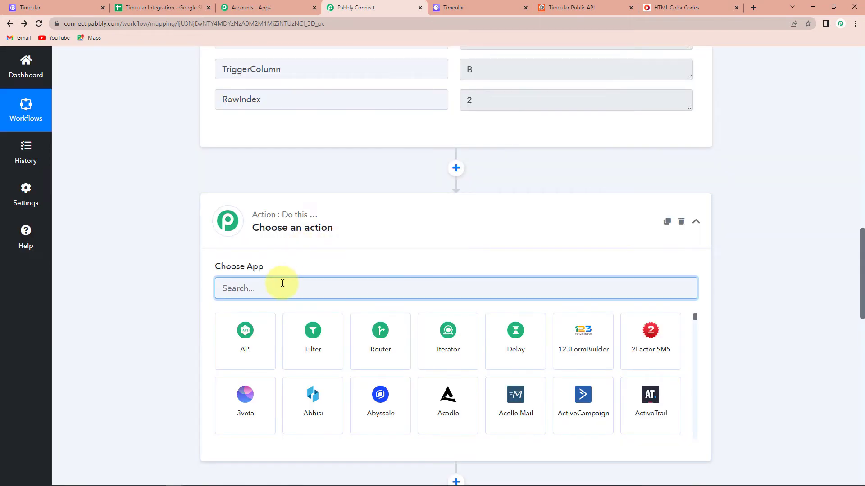
pyautogui.write('time')
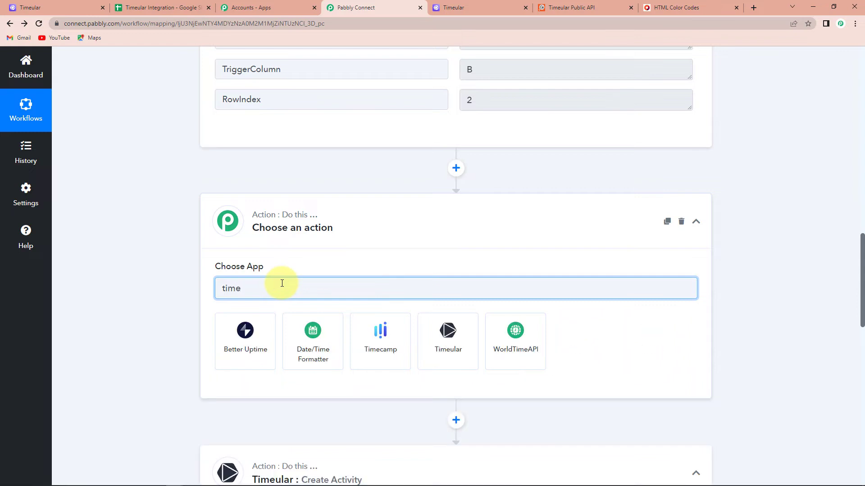
pyautogui.click(447, 344)
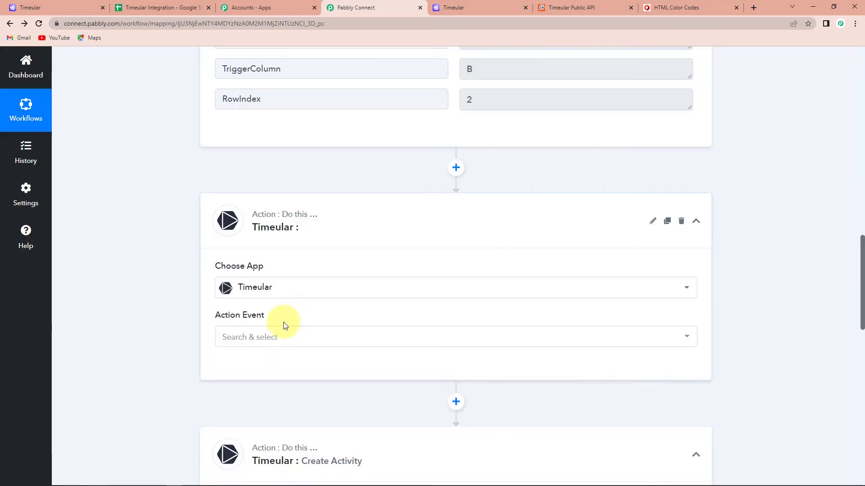
pyautogui.scroll(-2, 279, 316)
pyautogui.click(261, 253)
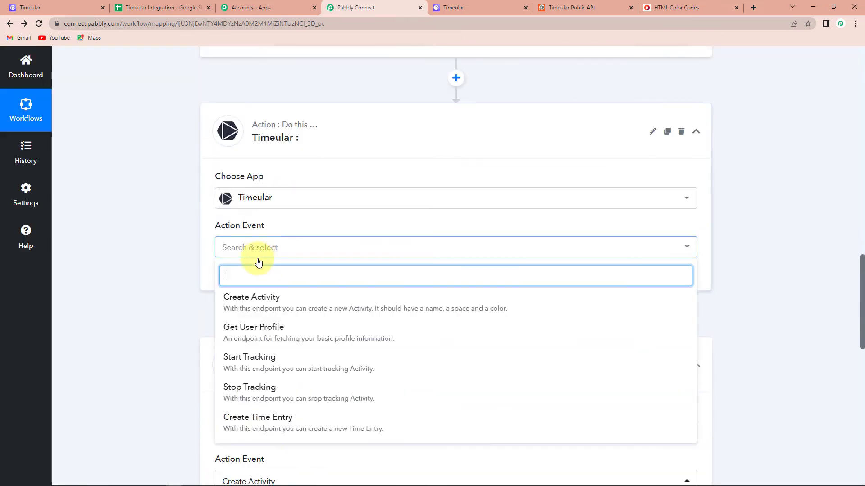
pyautogui.click(257, 328)
# Step: Connect the Get User Profile action through the existing connection Timeular #2, save it and send a test request
pyautogui.click(244, 287)
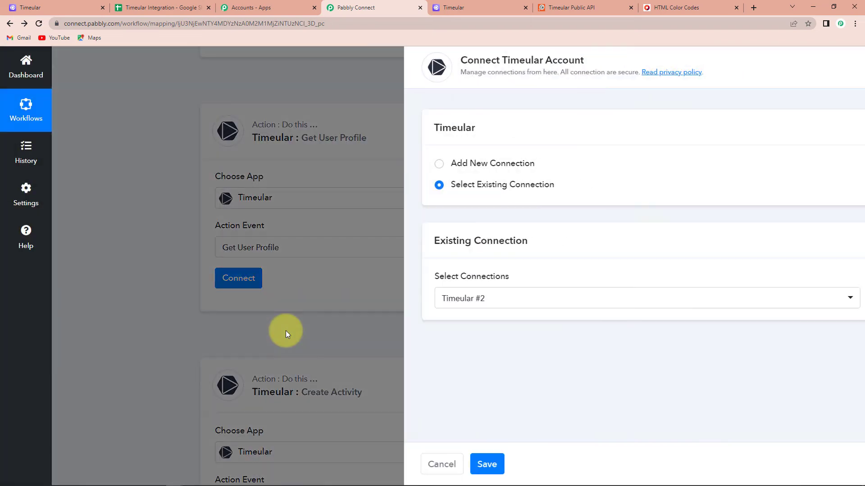
pyautogui.click(446, 465)
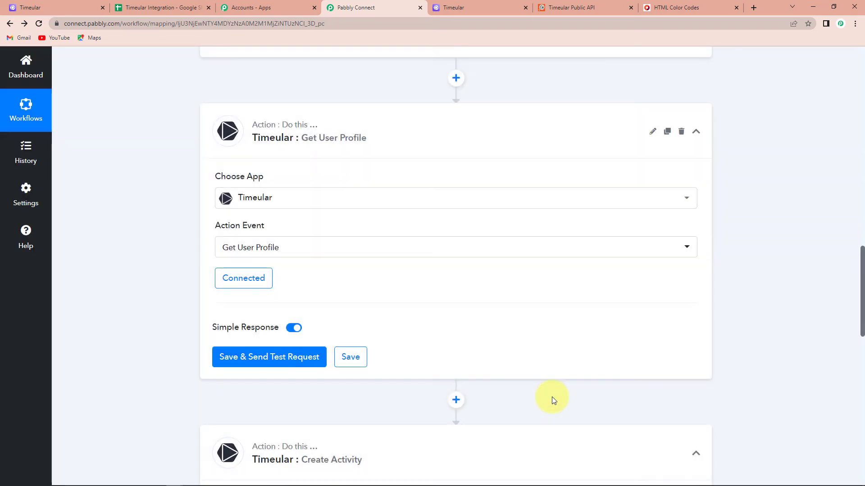
pyautogui.click(299, 357)
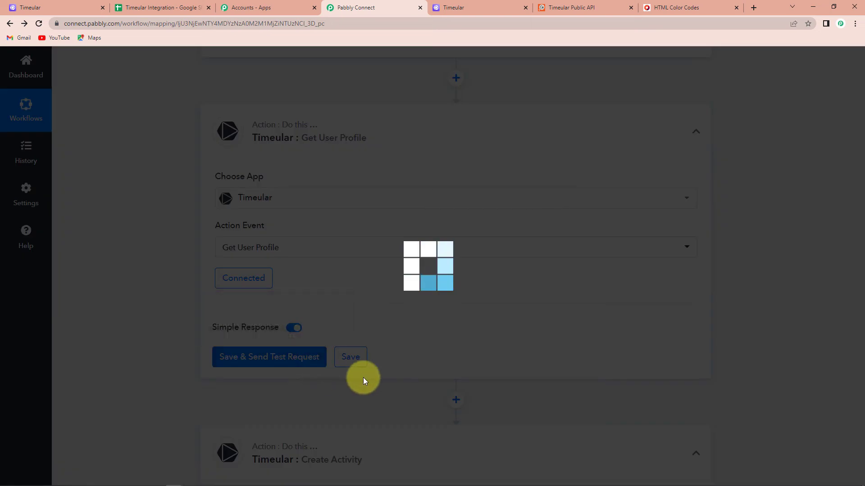
pyautogui.scroll(-5, 363, 377)
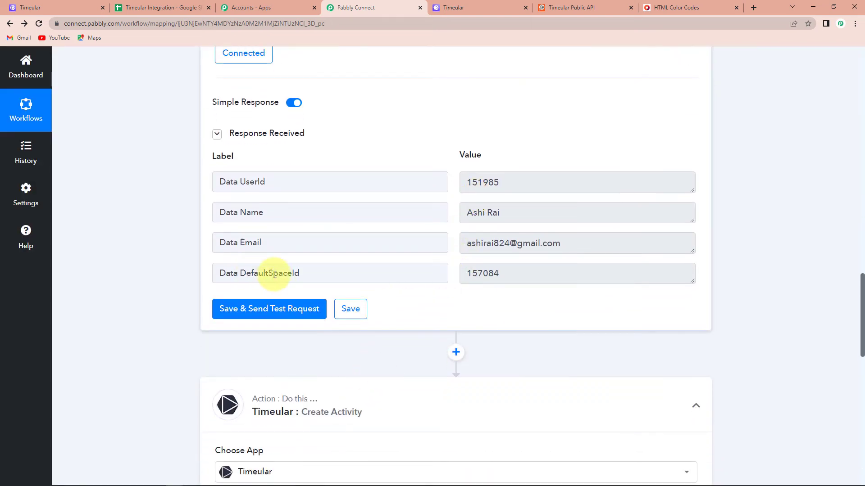
# Step: Save the Create Activity action's account connection again with the existing connection Timeular #2
pyautogui.scroll(-8, 478, 278)
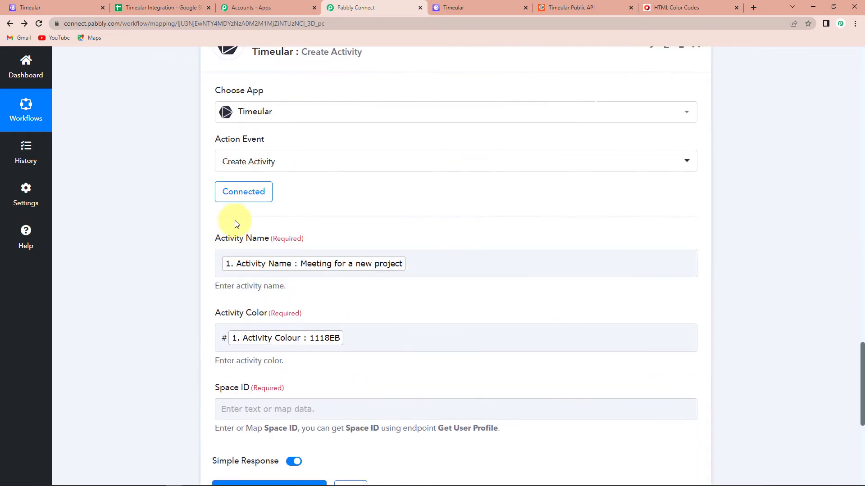
pyautogui.click(239, 189)
pyautogui.click(448, 464)
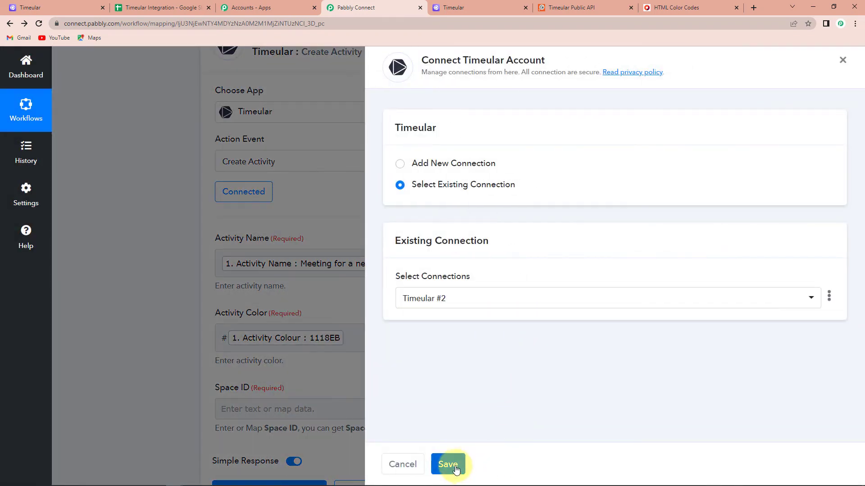
# Step: Map Space ID to Data DefaultSpaceId from the Get User Profile step, save the Create Activity action and send a test request
pyautogui.scroll(-4, 273, 350)
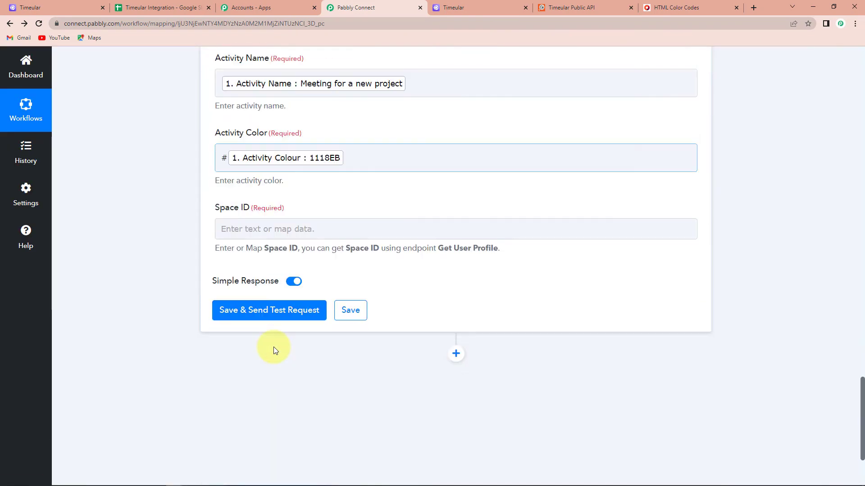
pyautogui.click(275, 229)
pyautogui.click(277, 347)
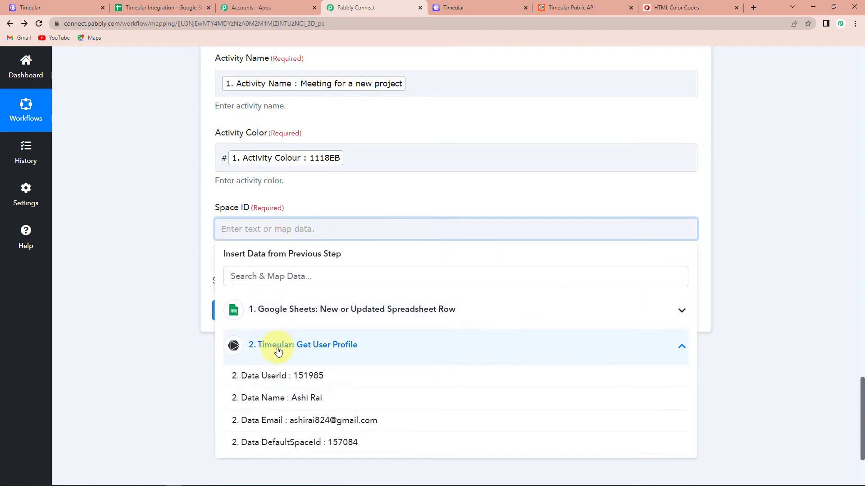
pyautogui.click(270, 443)
pyautogui.click(134, 333)
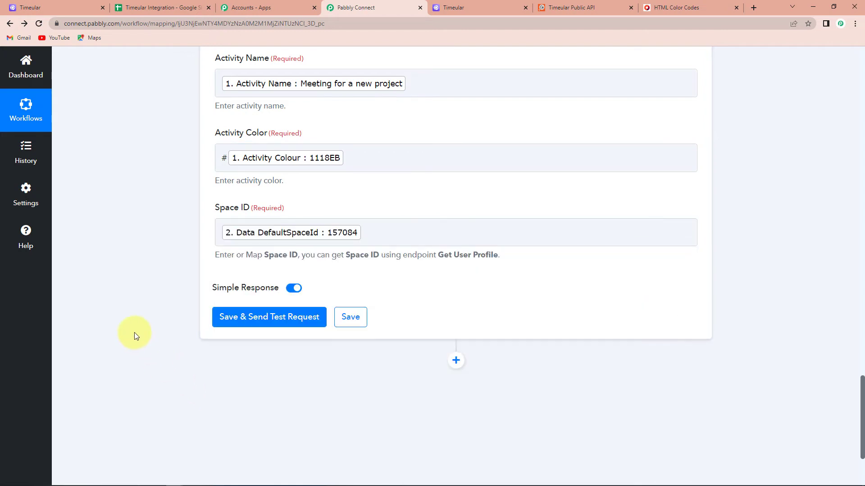
pyautogui.scroll(-2, 135, 333)
pyautogui.click(274, 231)
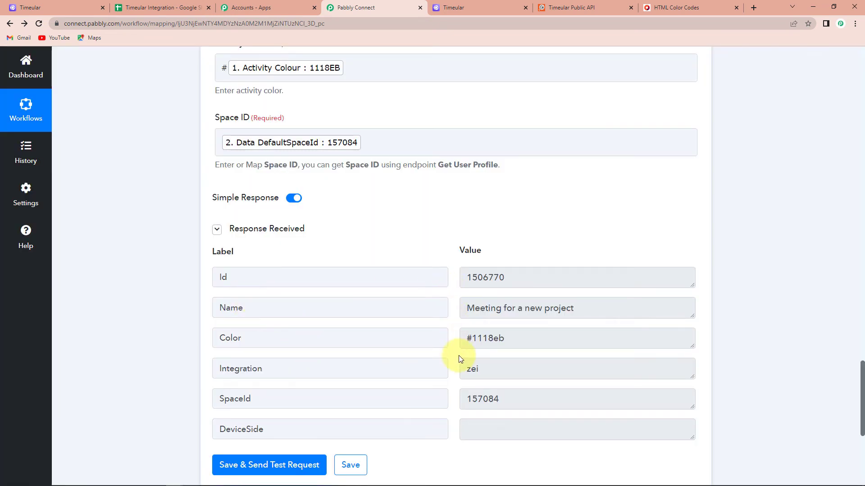
pyautogui.click(470, 4)
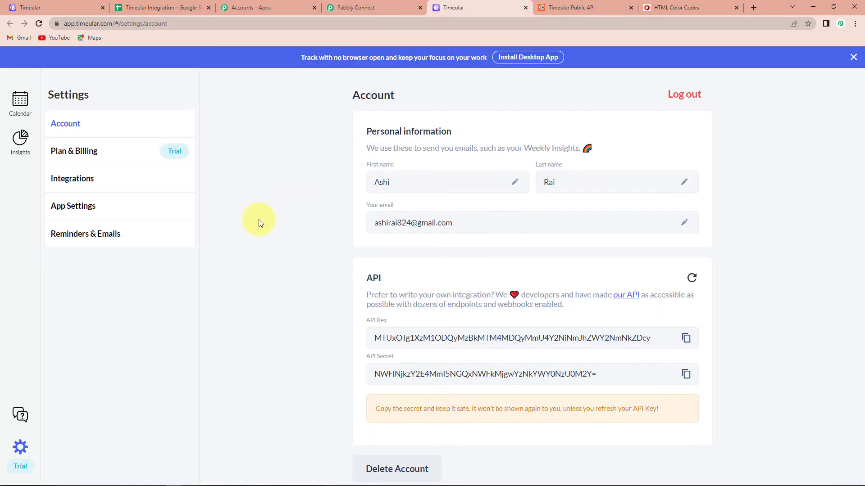
pyautogui.click(18, 105)
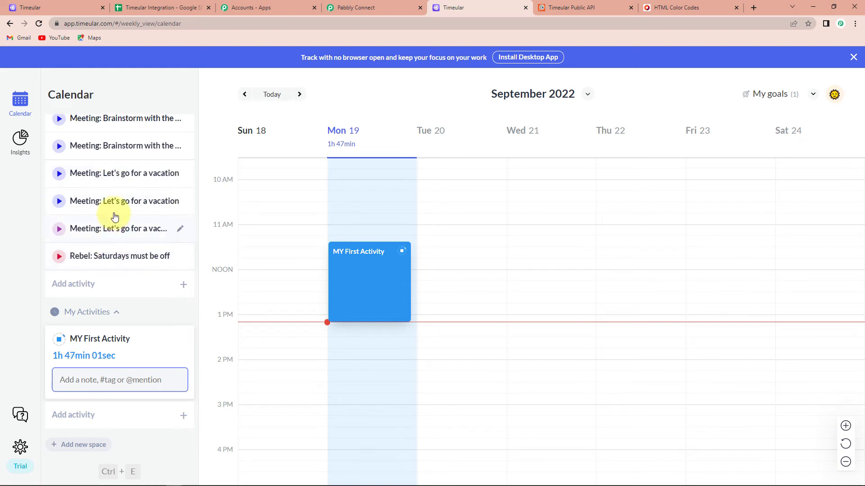
pyautogui.scroll(2, 116, 221)
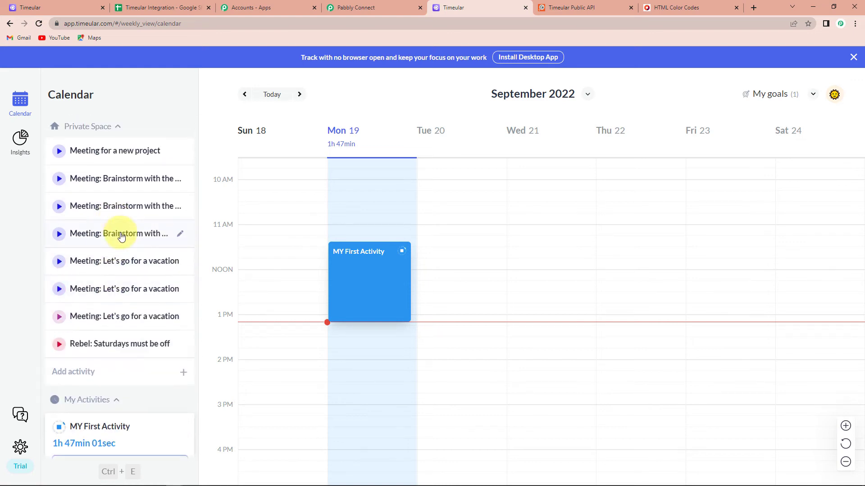
pyautogui.click(160, 158)
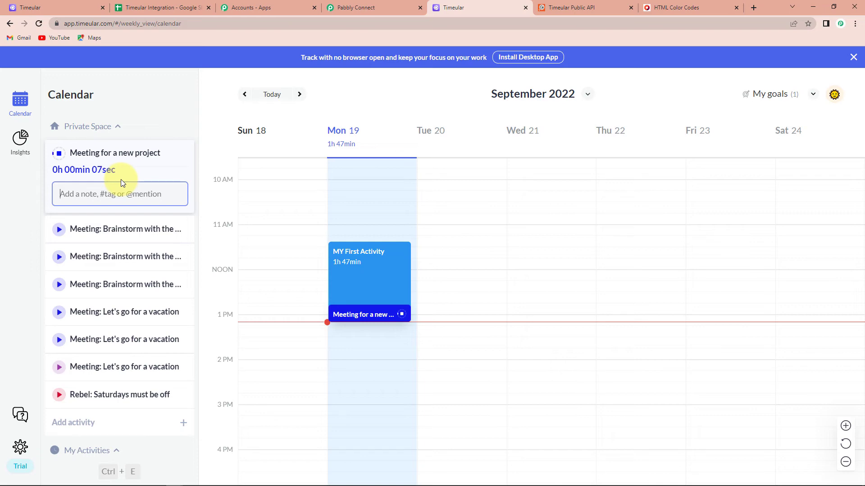
# Step: In the Timeular Integration spreadsheet, close the Initial Setup dialog and enter New Activity - Plan for Goa Trip in cell A3
pyautogui.click(150, 8)
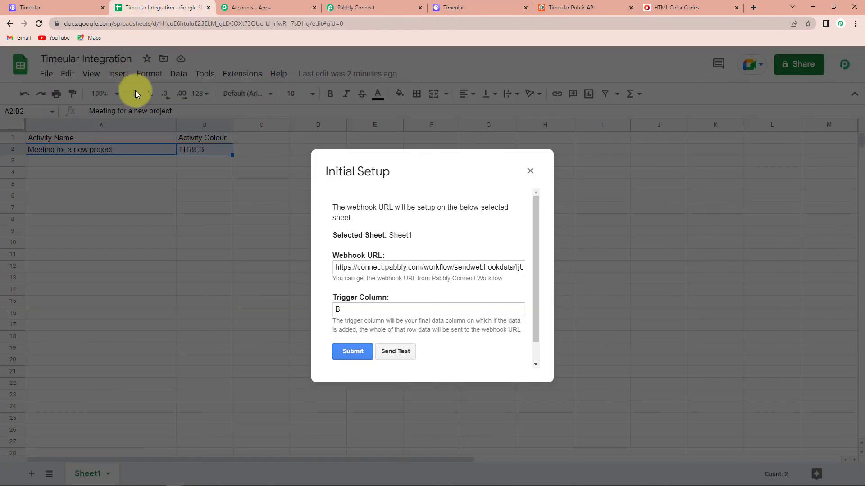
pyautogui.click(530, 171)
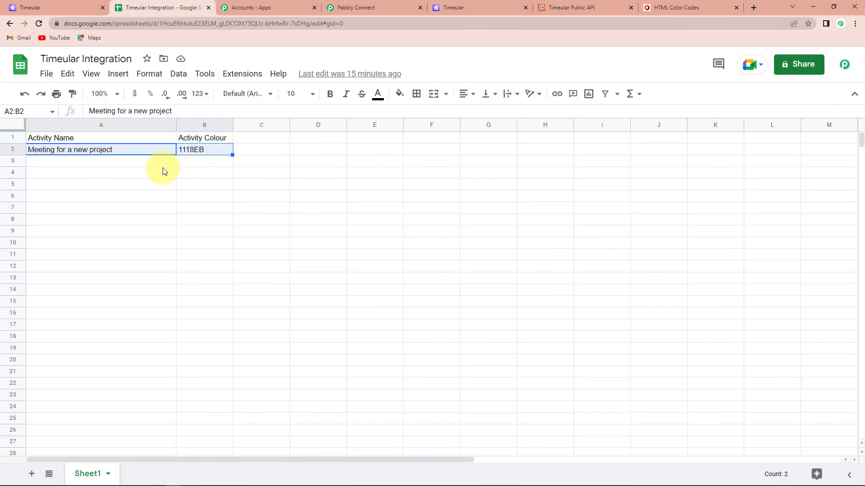
pyautogui.click(100, 164)
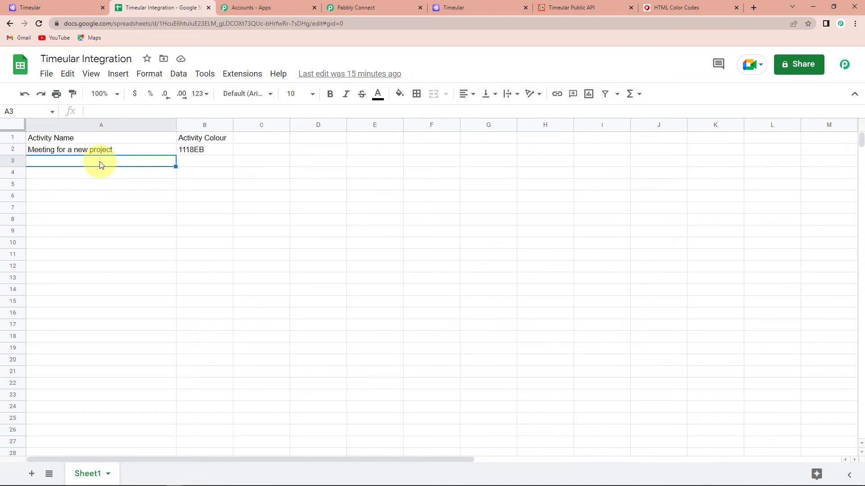
pyautogui.write('New')
pyautogui.write('v')
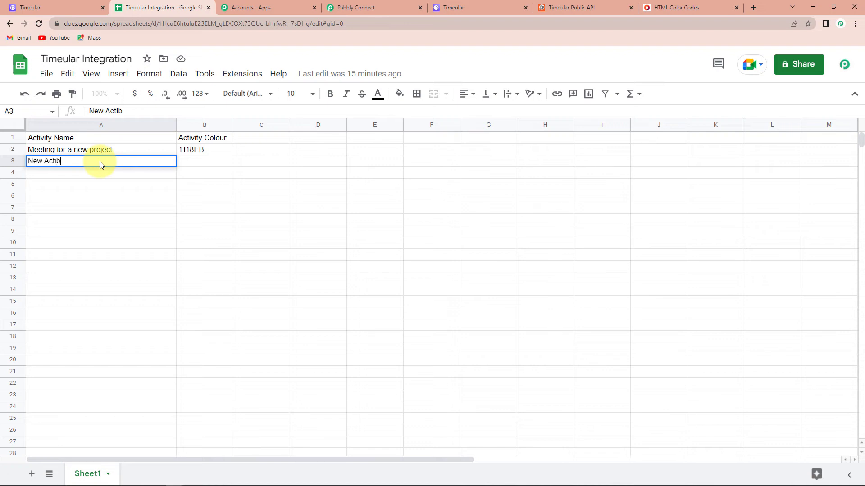
pyautogui.press('BackSpace')
pyautogui.write('vity - Plan for Goa Trip')
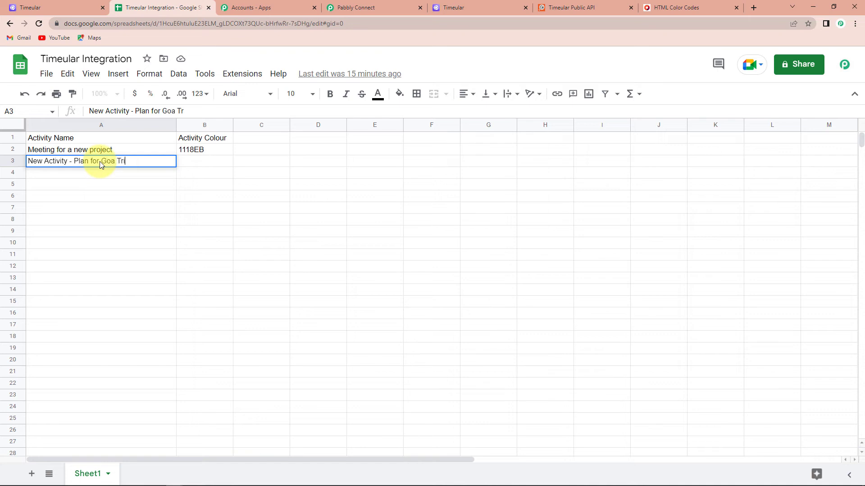
# Step: Pick the green 9CEB11 on the HTML Color Codes site, copy its hex code and paste it into cell B3 of the sheet
pyautogui.click(214, 165)
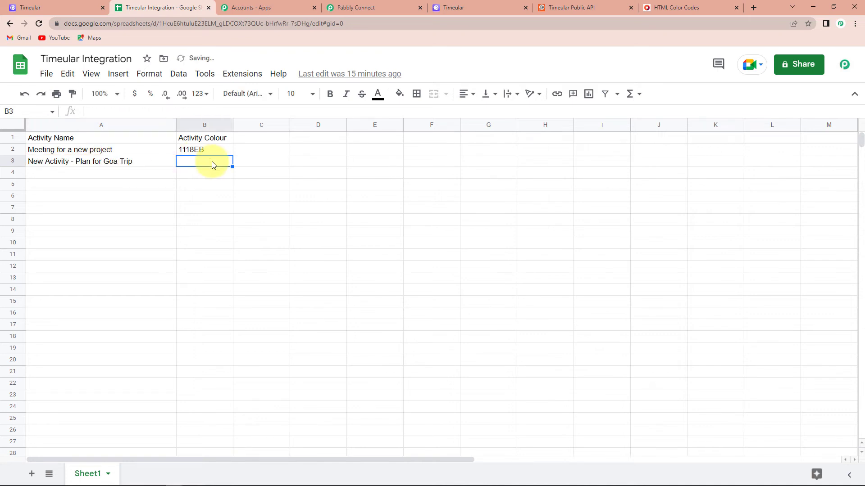
pyautogui.click(665, 8)
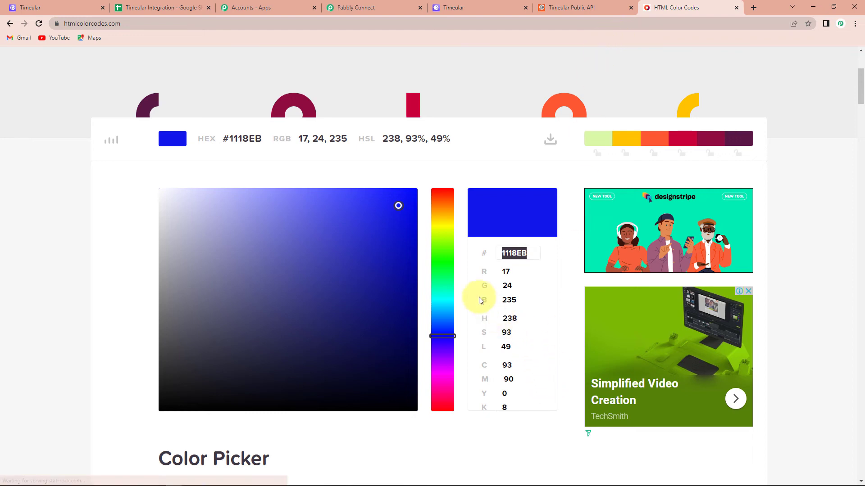
pyautogui.moveTo(441, 320); pyautogui.dragTo(442, 244)
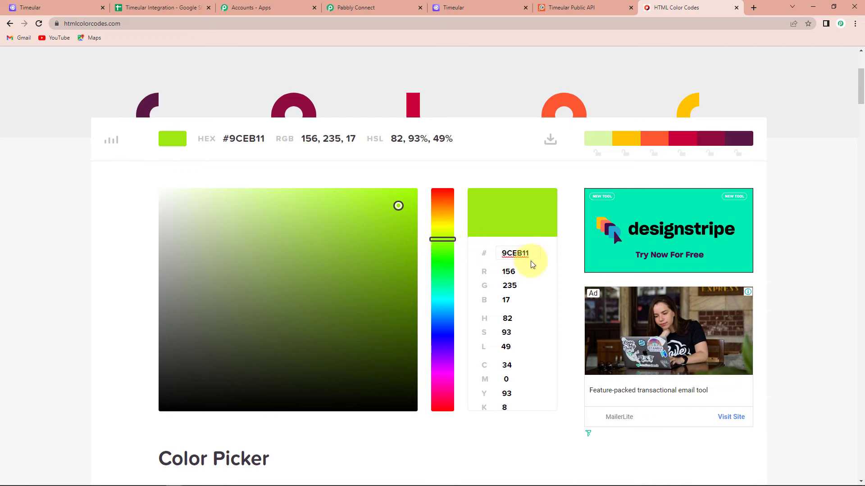
pyautogui.doubleClick(515, 253)
pyautogui.rightClick(514, 253)
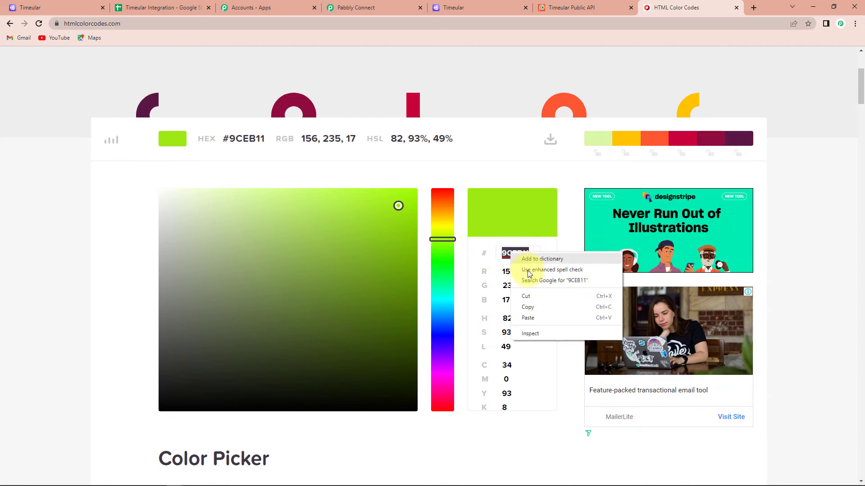
pyautogui.click(526, 308)
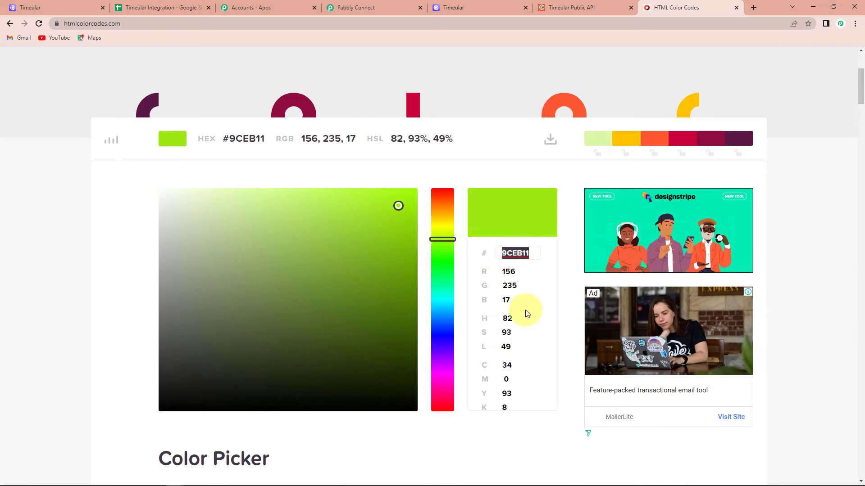
pyautogui.click(146, 7)
pyautogui.hotkey('ctrl', 'v')
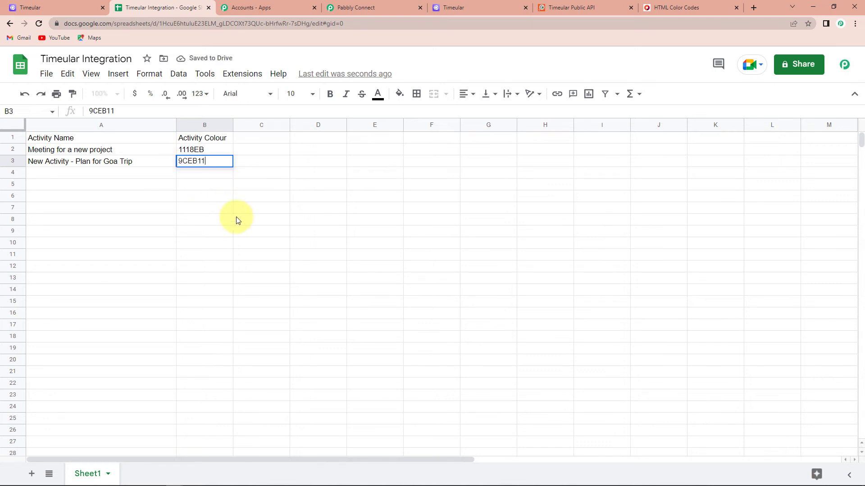
pyautogui.press('Return')
pyautogui.click(473, 7)
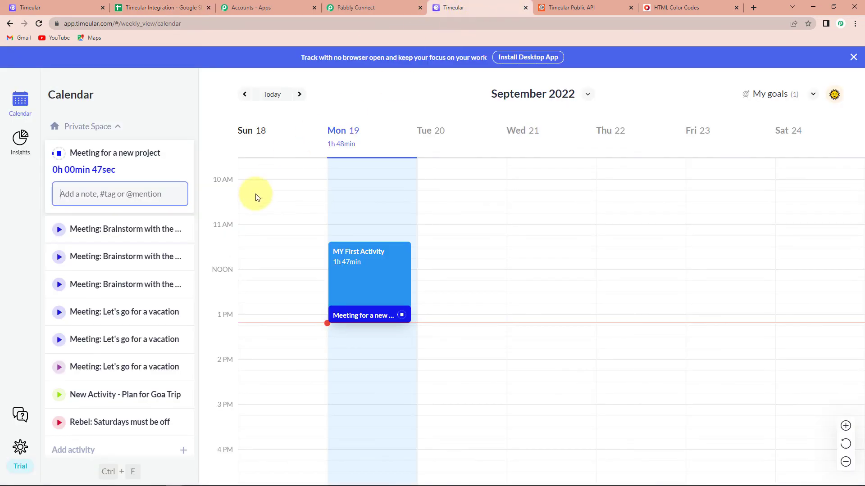
pyautogui.click(38, 25)
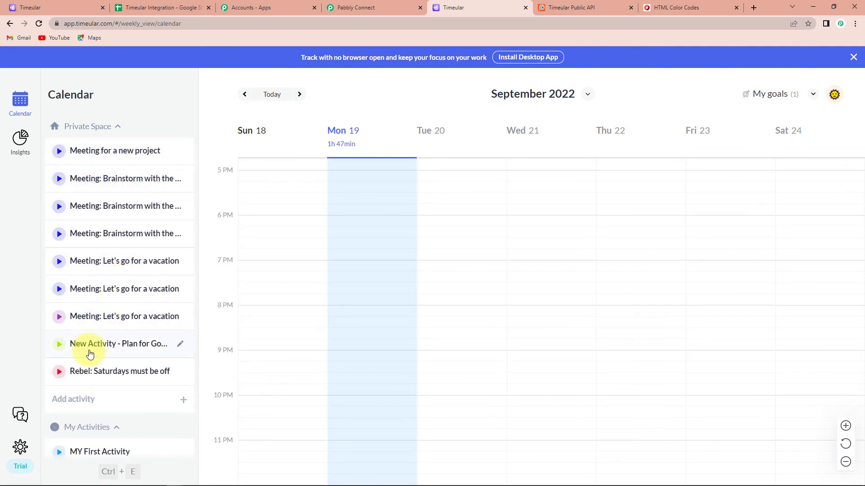
pyautogui.click(140, 347)
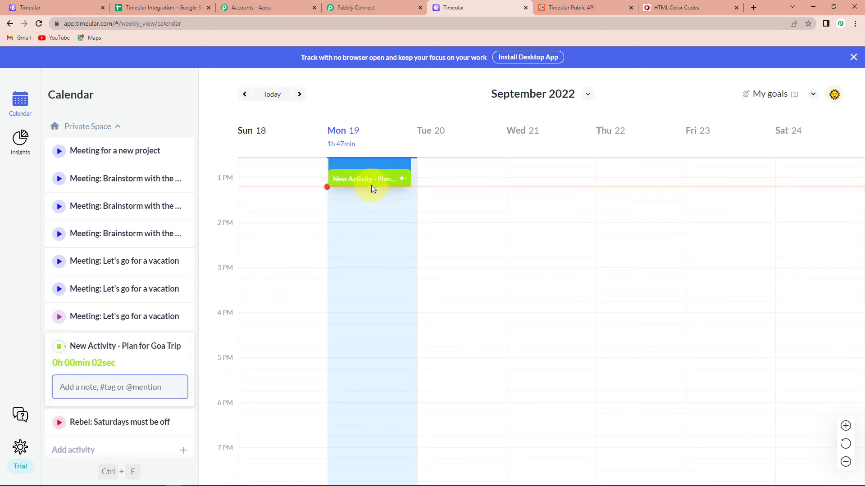
# Step: Switch to Pabbly Connect and collapse the Google Sheets trigger, Get User Profile and Create Activity steps to review the whole workflow
pyautogui.click(349, 8)
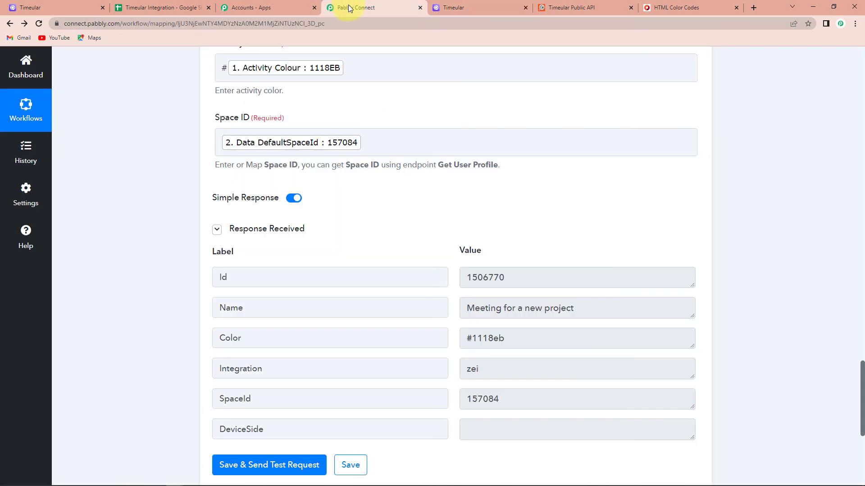
pyautogui.scroll(20, 614, 281)
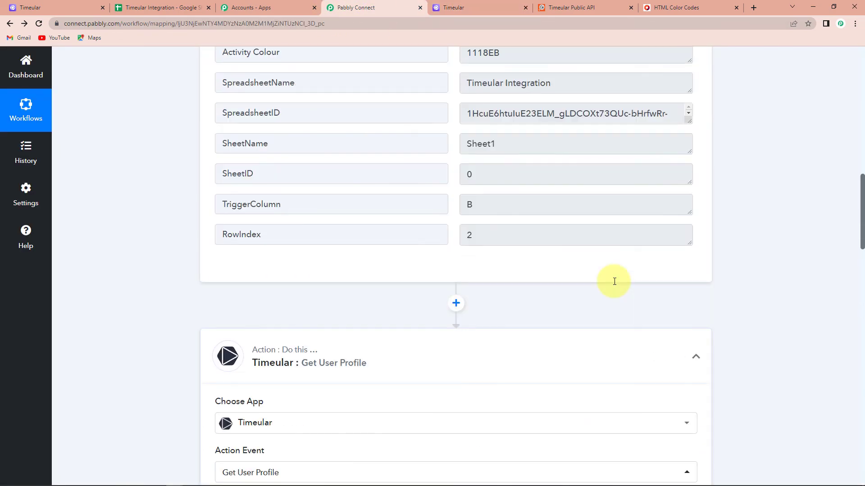
pyautogui.scroll(10, 614, 282)
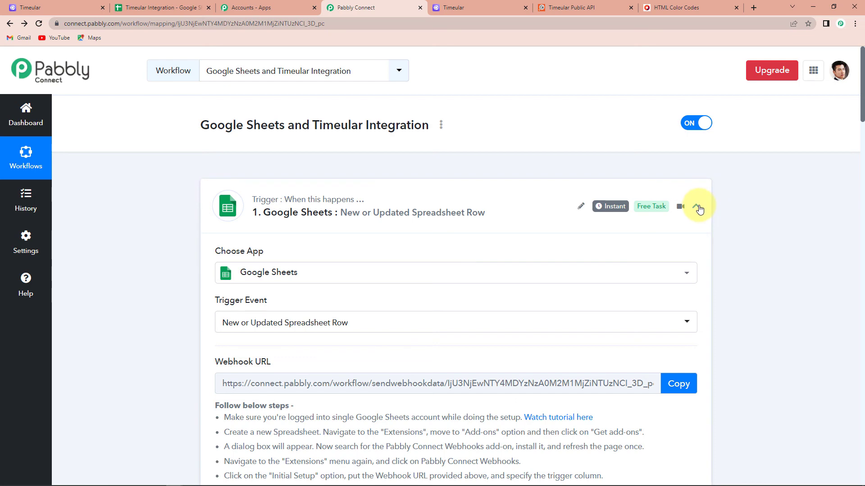
pyautogui.click(697, 207)
pyautogui.scroll(-2, 703, 237)
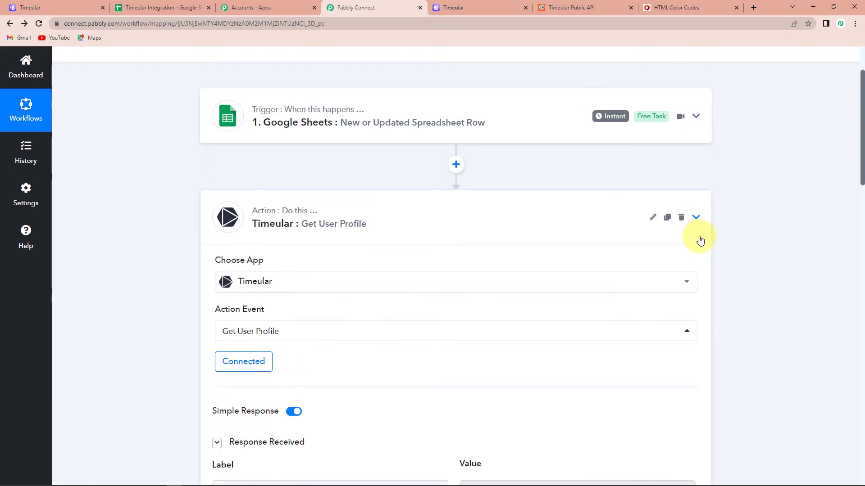
pyautogui.scroll(-3, 703, 248)
pyautogui.click(696, 186)
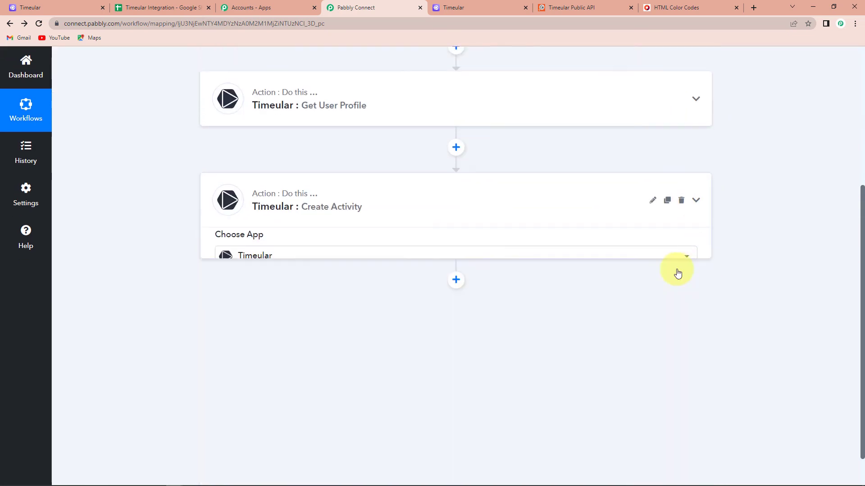
pyautogui.scroll(5, 678, 274)
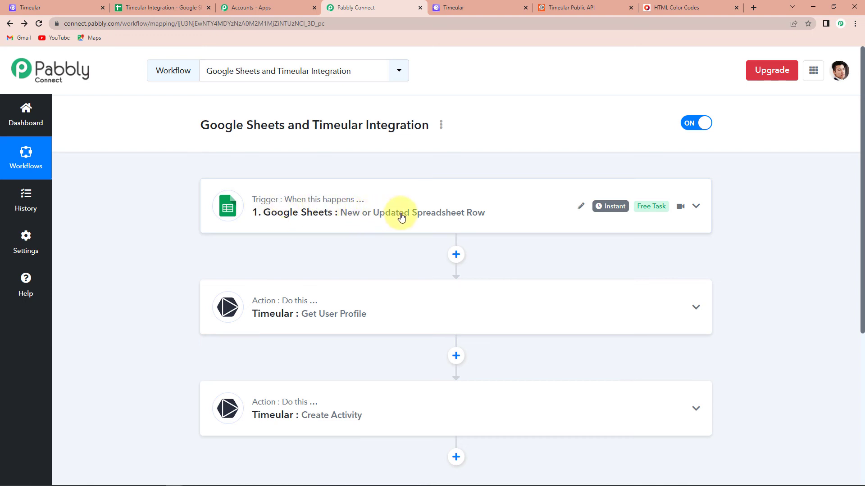
pyautogui.scroll(-3, 475, 224)
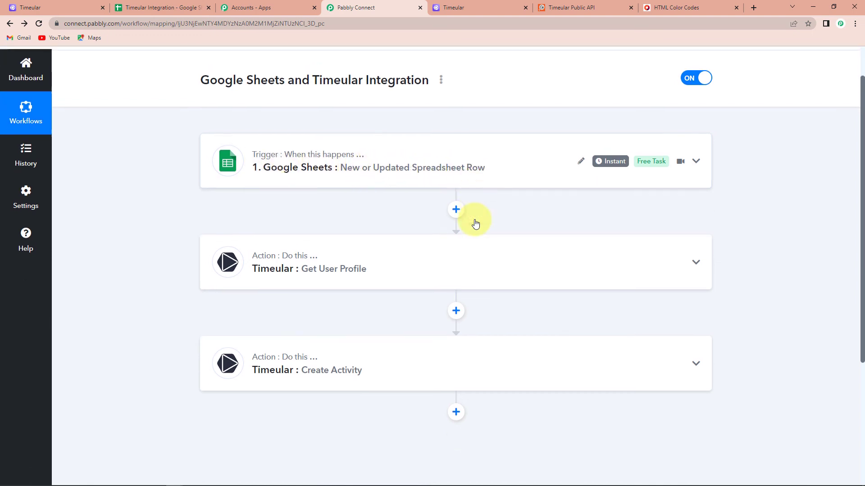